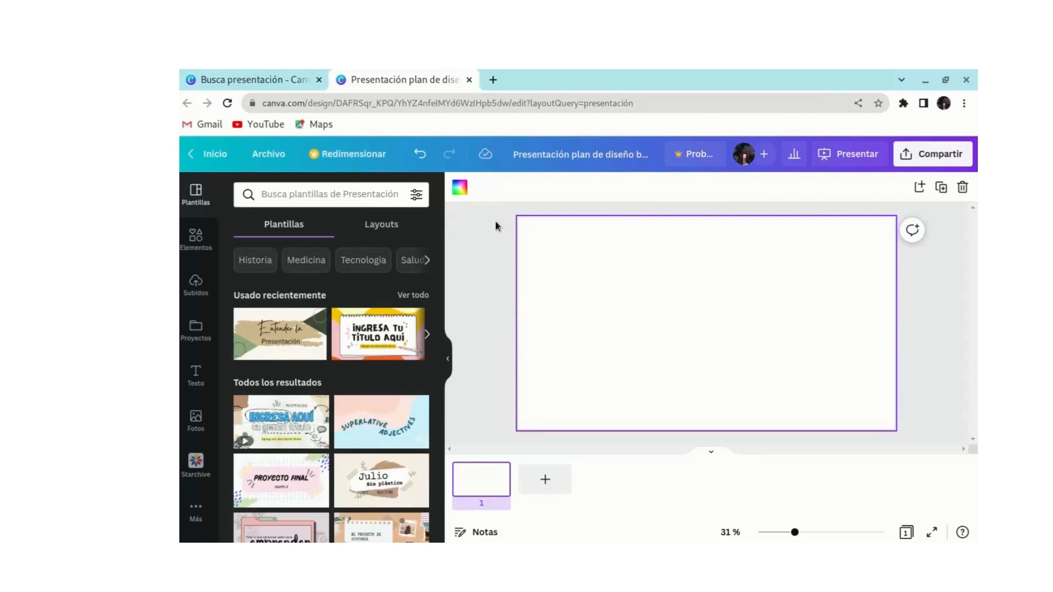
Set the blank page's background colour to black.
{"action": "left_click", "coordinate": [461, 188]}
{"action": "left_click", "coordinate": [247, 364]}
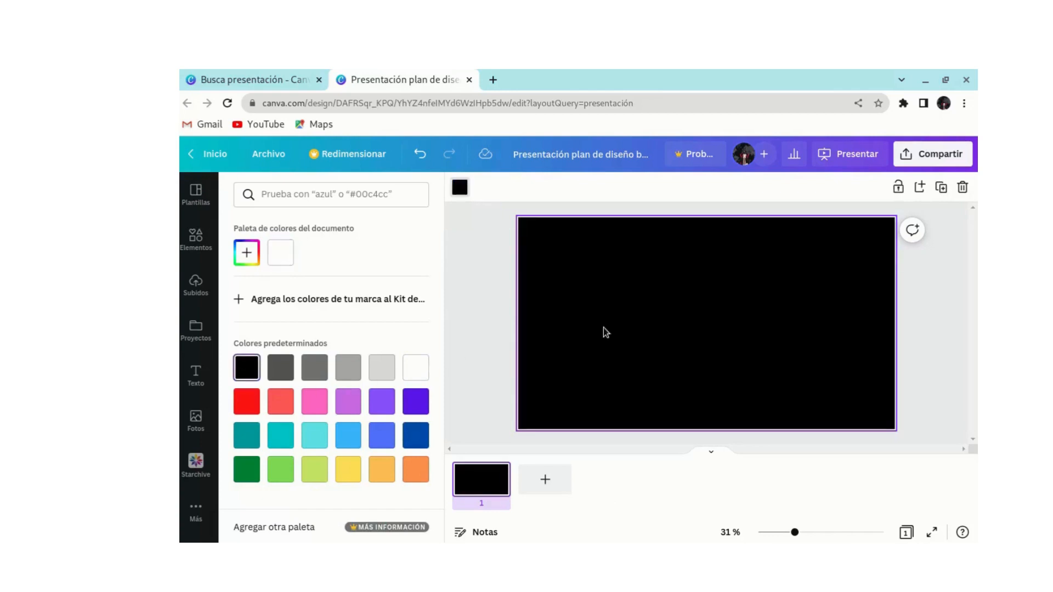
{"action": "left_click", "coordinate": [645, 338]}
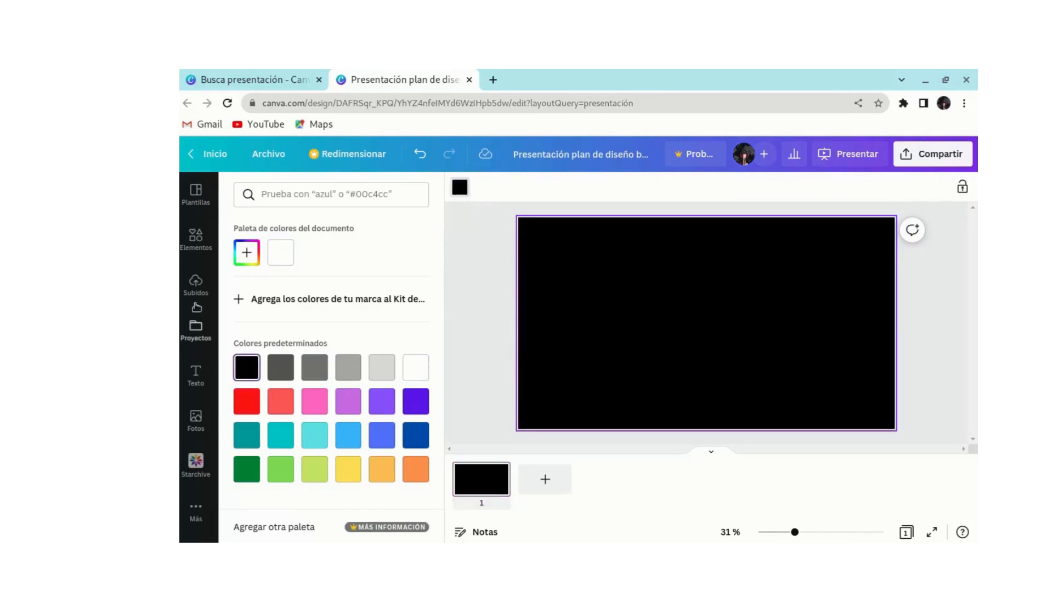
Insert the uploaded black-background IM Impresiones Graficas logo and shrink it into the page's upper-left corner.
{"action": "left_click", "coordinate": [196, 284]}
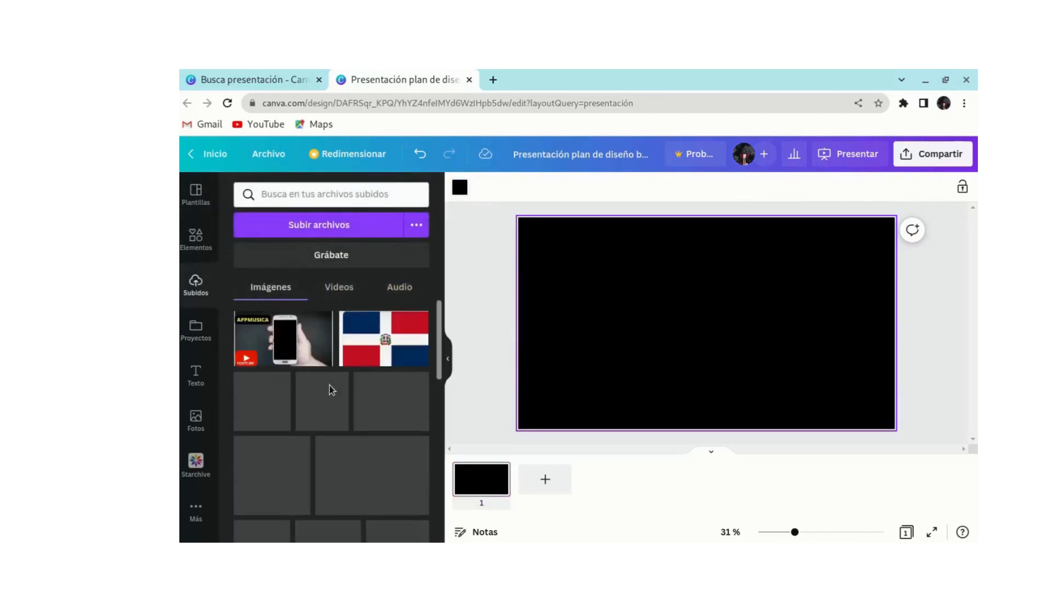
{"action": "scroll", "coordinate": [319, 418], "scroll_direction": "down", "scroll_amount": 2}
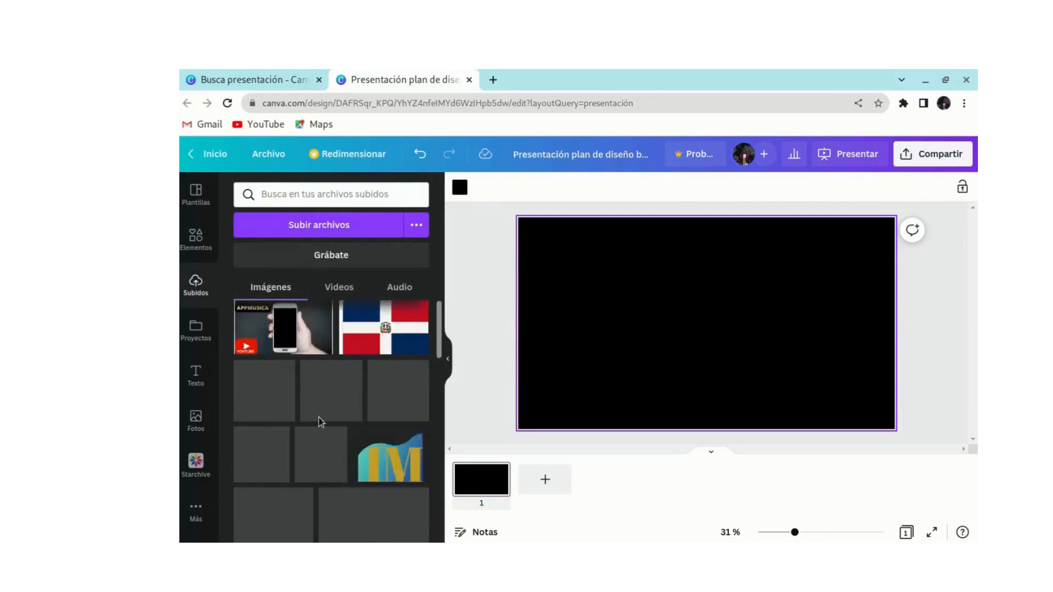
{"action": "left_click", "coordinate": [262, 333]}
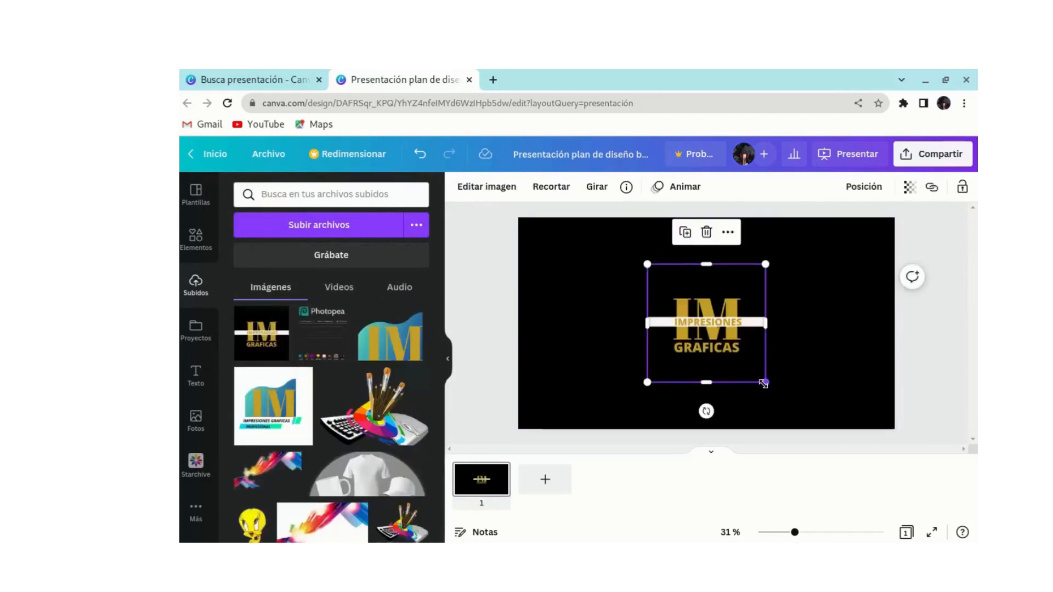
{"action": "left_click_drag", "start_coordinate": [763, 384], "coordinate": [704, 327]}
{"action": "left_click_drag", "start_coordinate": [669, 289], "coordinate": [590, 272]}
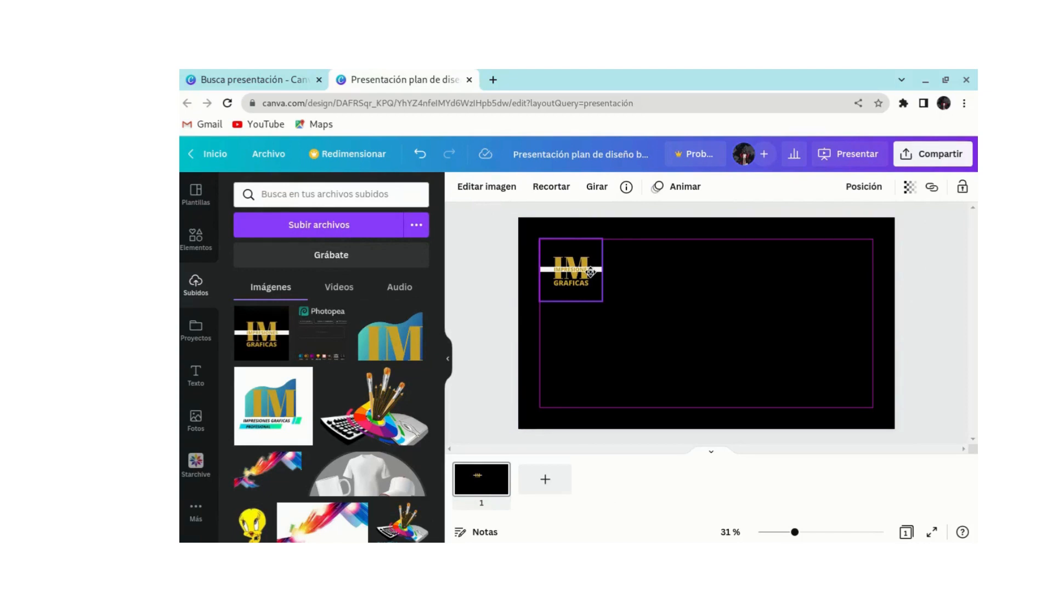
{"action": "mouse_move", "coordinate": [590, 272]}
{"action": "left_mouse_down"}
{"action": "mouse_move", "coordinate": [569, 272]}
{"action": "mouse_move", "coordinate": [590, 273]}
{"action": "left_mouse_up"}
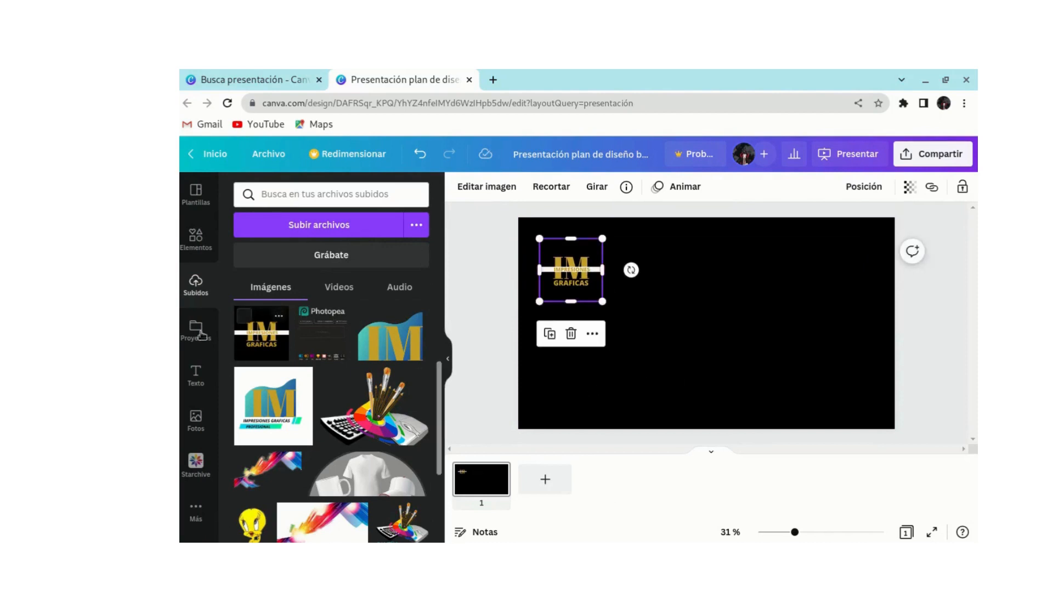
Add a circle shape to the page, enlarge it to about two thirds of the page height and move it right of centre.
{"action": "left_click", "coordinate": [196, 238]}
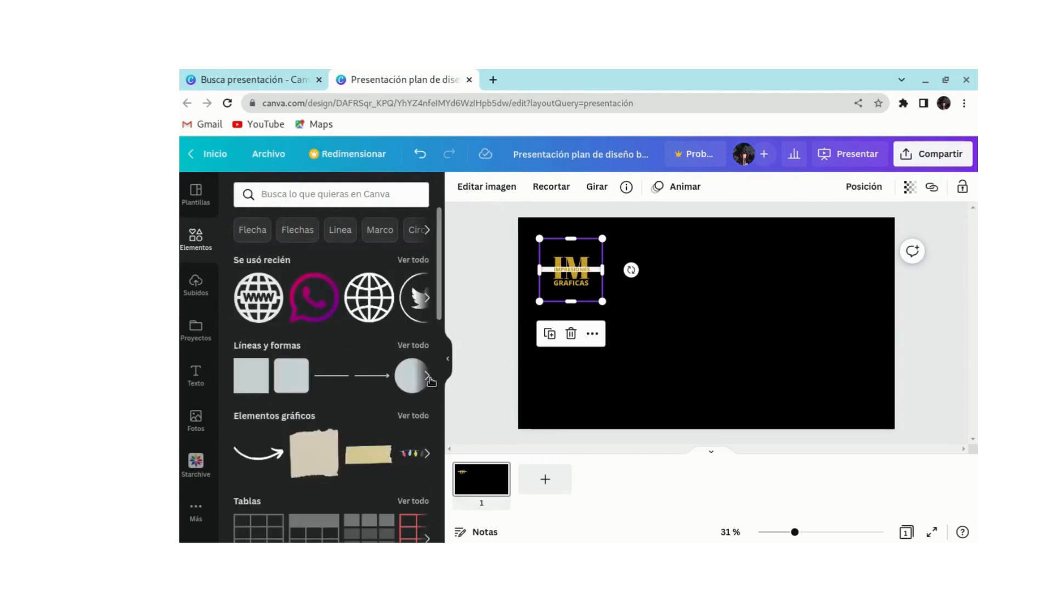
{"action": "left_click", "coordinate": [428, 377]}
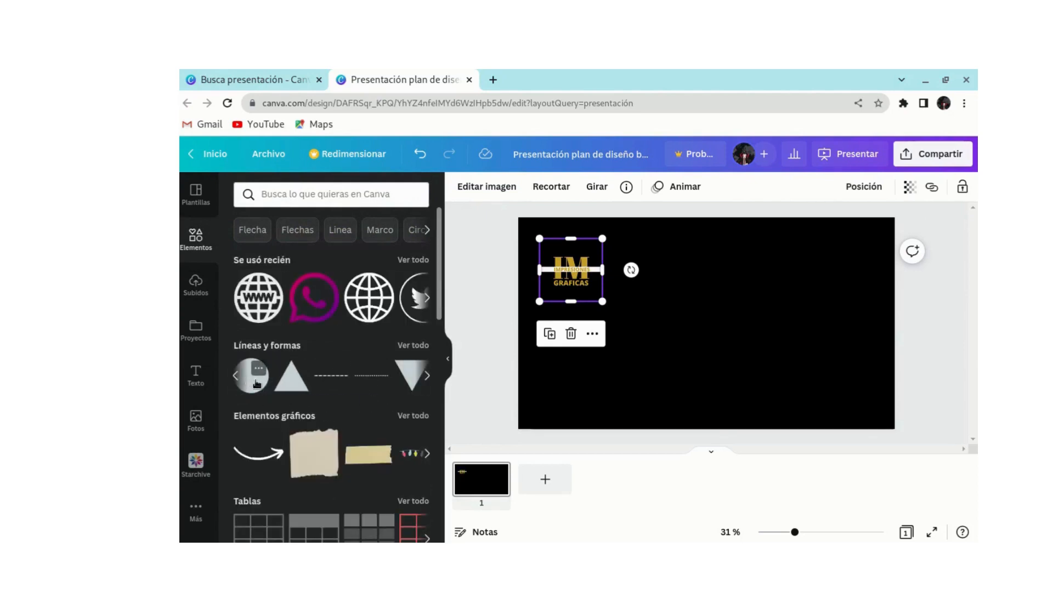
{"action": "left_click", "coordinate": [276, 380]}
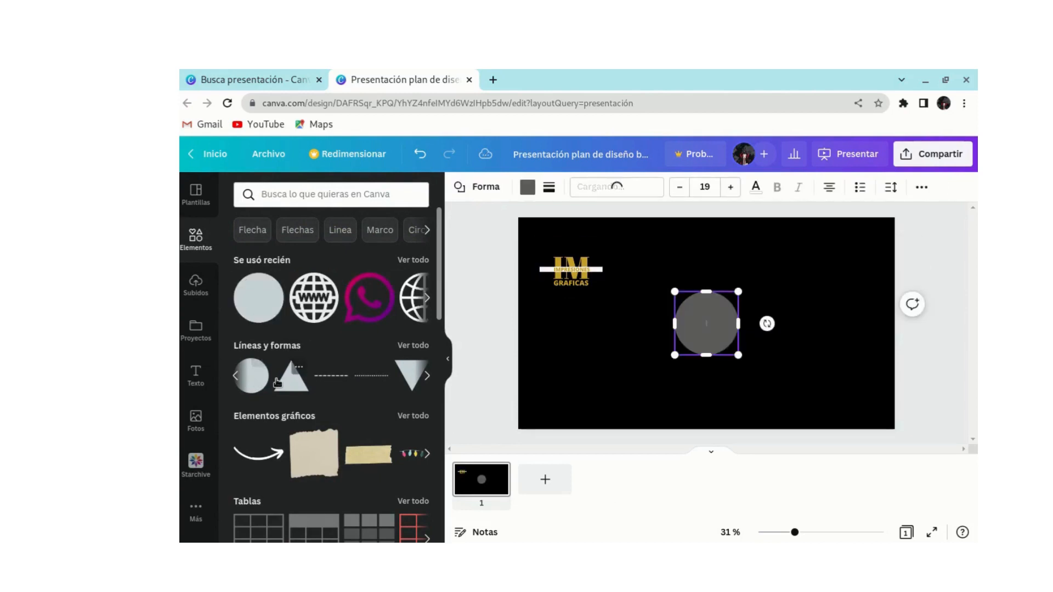
{"action": "left_click_drag", "start_coordinate": [738, 355], "coordinate": [824, 427]}
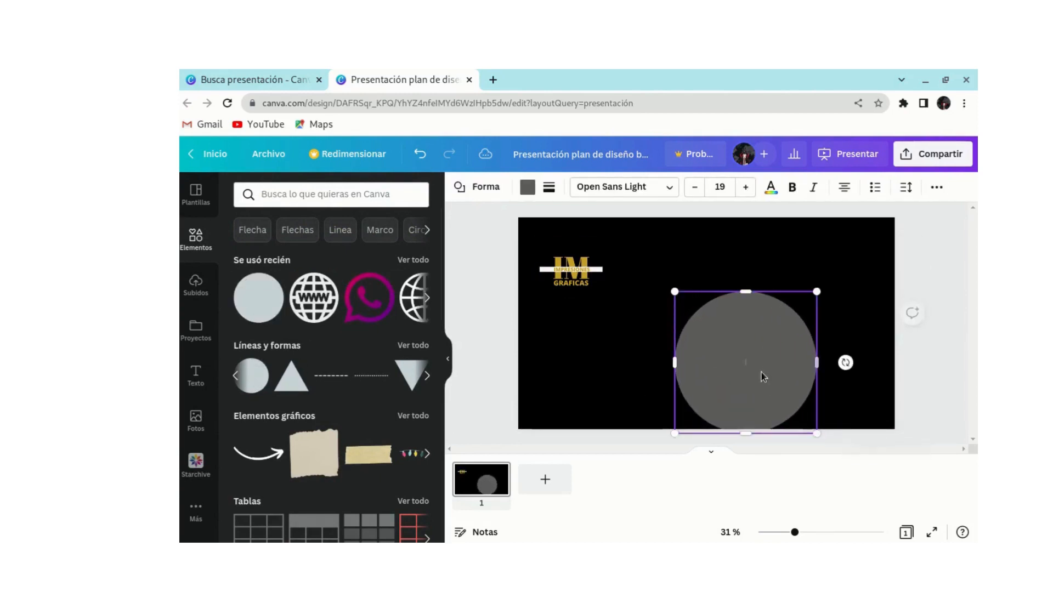
{"action": "left_click_drag", "start_coordinate": [761, 373], "coordinate": [750, 307]}
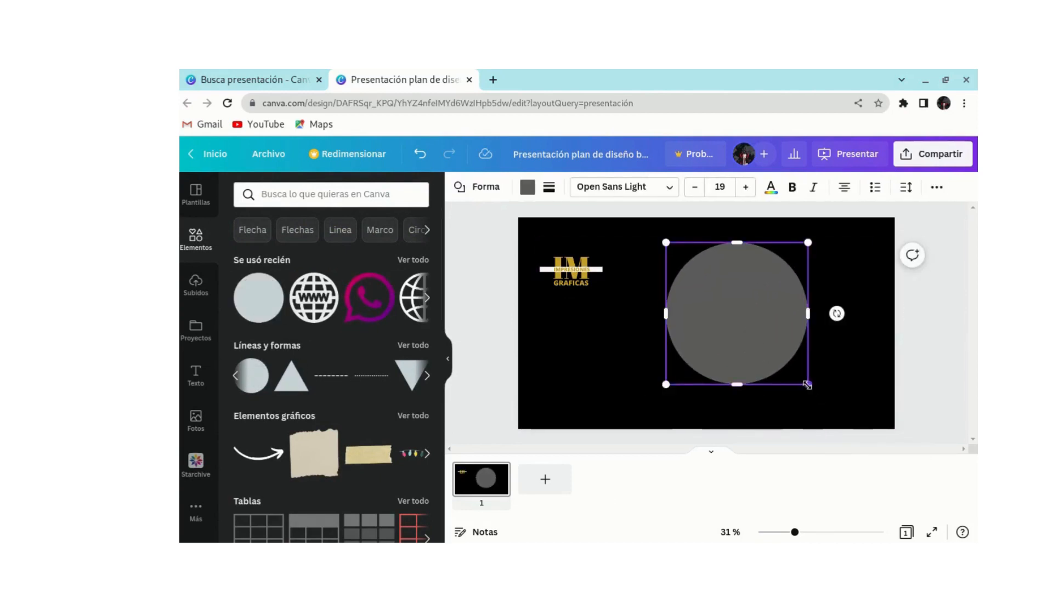
Enlarge the circle beyond the page height, move it partly off the page's right edge and fill it with the logo's gold (#c59f2d).
{"action": "left_click_drag", "start_coordinate": [811, 386], "coordinate": [868, 427]}
{"action": "left_click_drag", "start_coordinate": [795, 374], "coordinate": [764, 349]}
{"action": "left_click_drag", "start_coordinate": [845, 422], "coordinate": [861, 437]}
{"action": "mouse_move", "coordinate": [783, 360]}
{"action": "left_mouse_down"}
{"action": "mouse_move", "coordinate": [836, 353]}
{"action": "mouse_move", "coordinate": [769, 348]}
{"action": "left_mouse_up"}
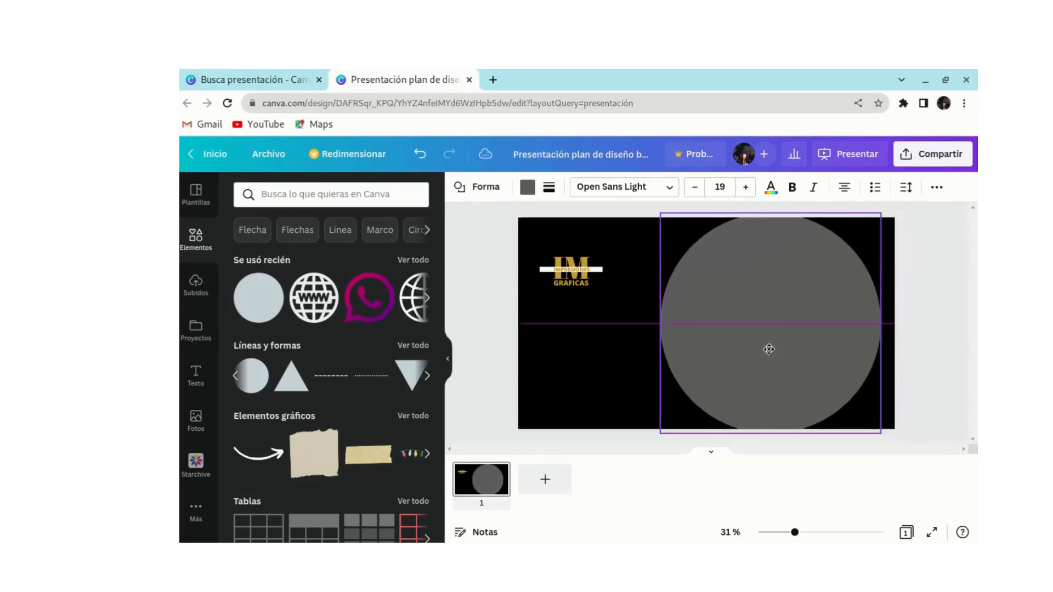
{"action": "left_click_drag", "start_coordinate": [867, 434], "coordinate": [893, 447]}
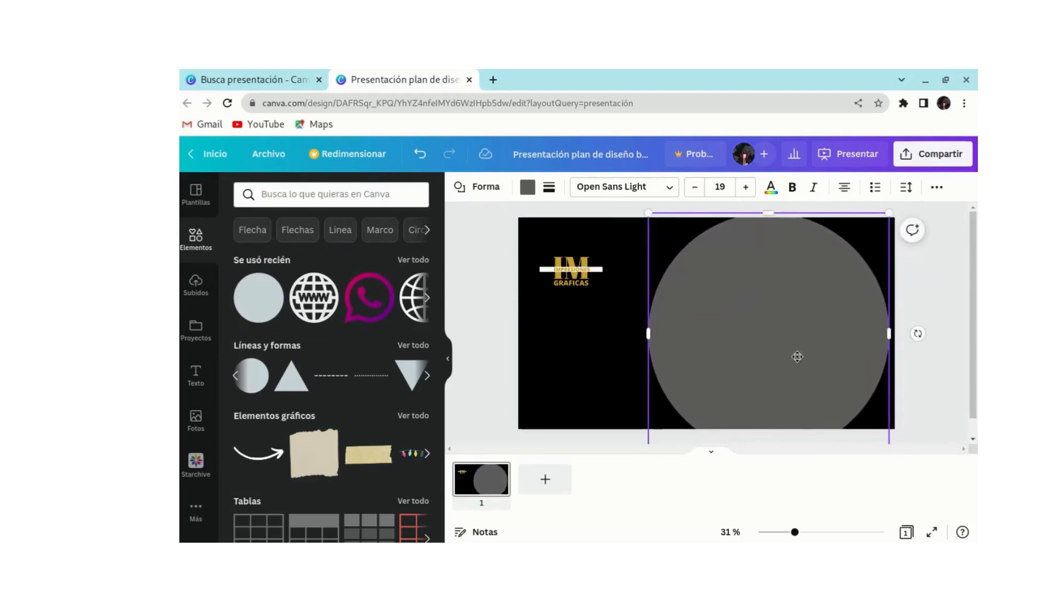
{"action": "left_click_drag", "start_coordinate": [794, 355], "coordinate": [842, 361]}
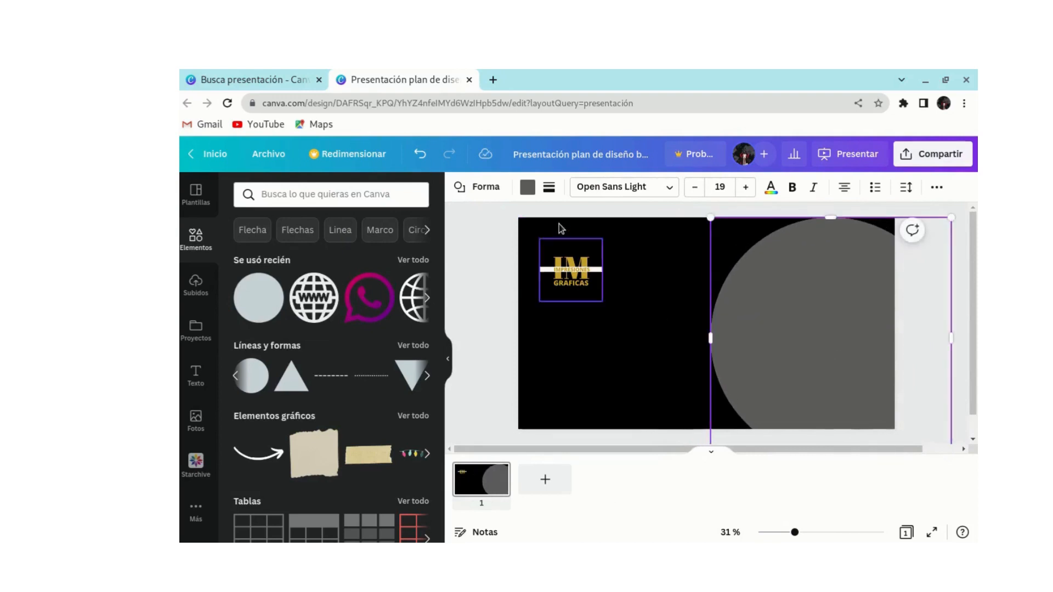
{"action": "left_click", "coordinate": [527, 189]}
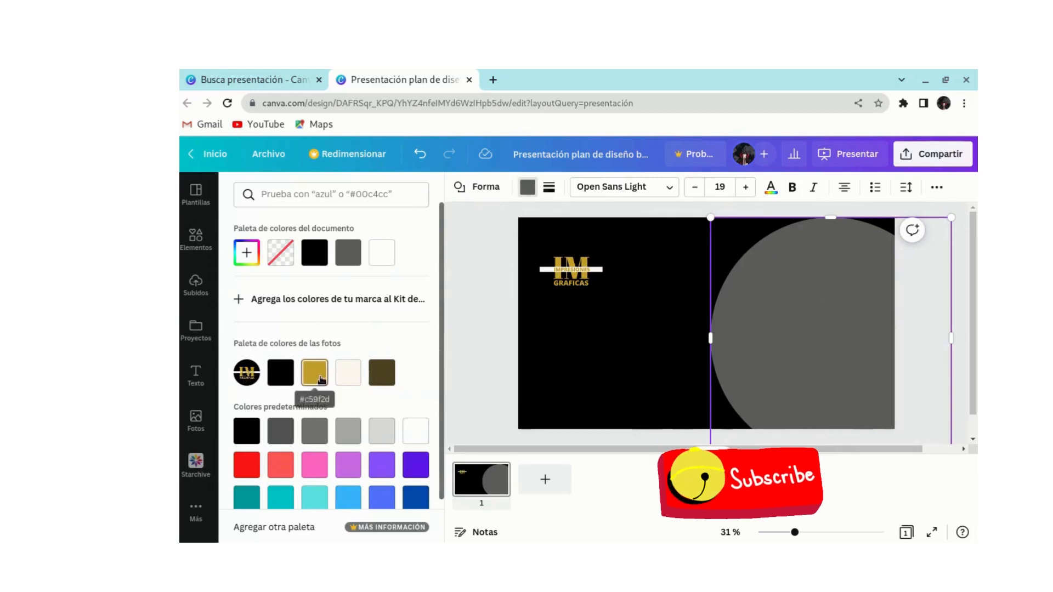
{"action": "left_click", "coordinate": [316, 379]}
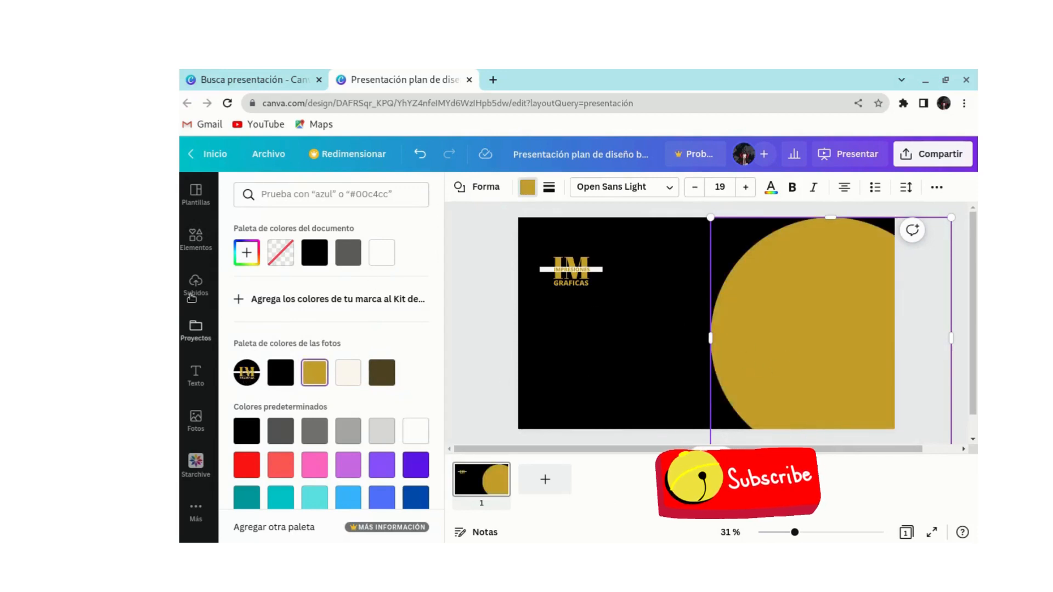
Add a second circle shape and fill it with black.
{"action": "left_click", "coordinate": [195, 248]}
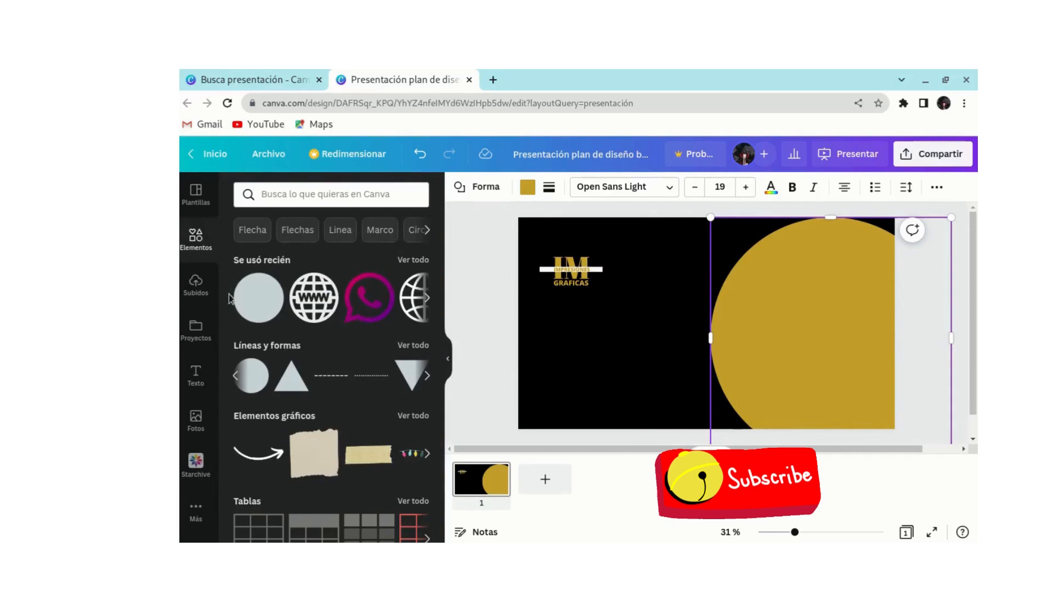
{"action": "left_click", "coordinate": [259, 298]}
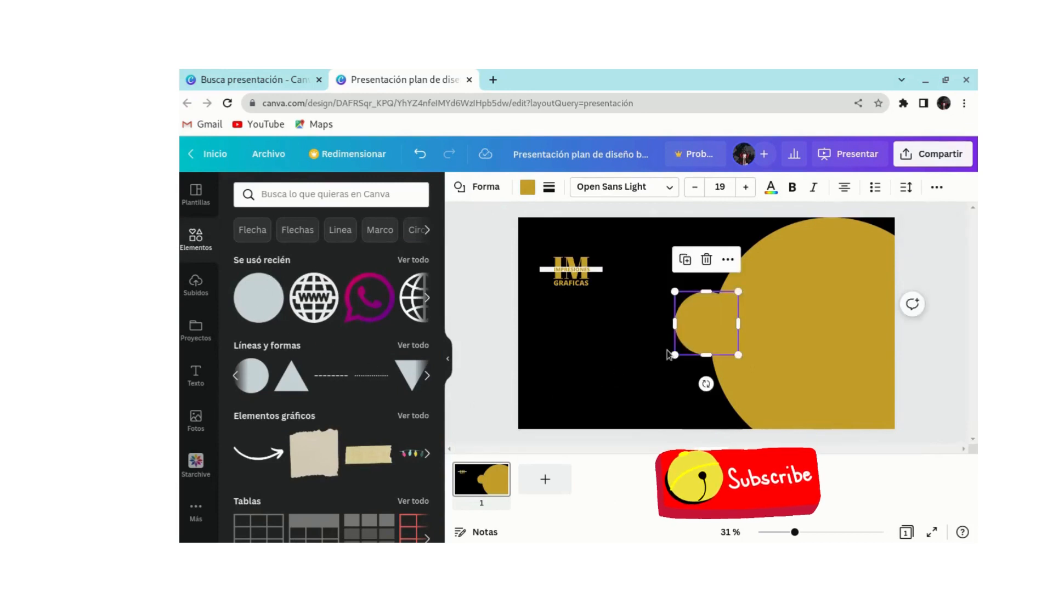
{"action": "left_click", "coordinate": [528, 189]}
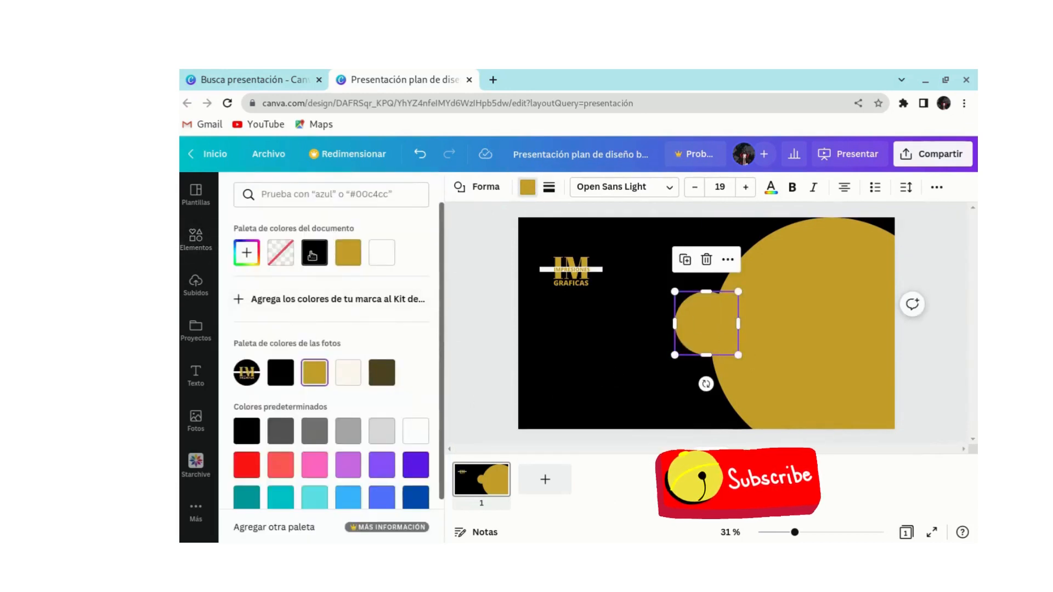
{"action": "left_click", "coordinate": [280, 373]}
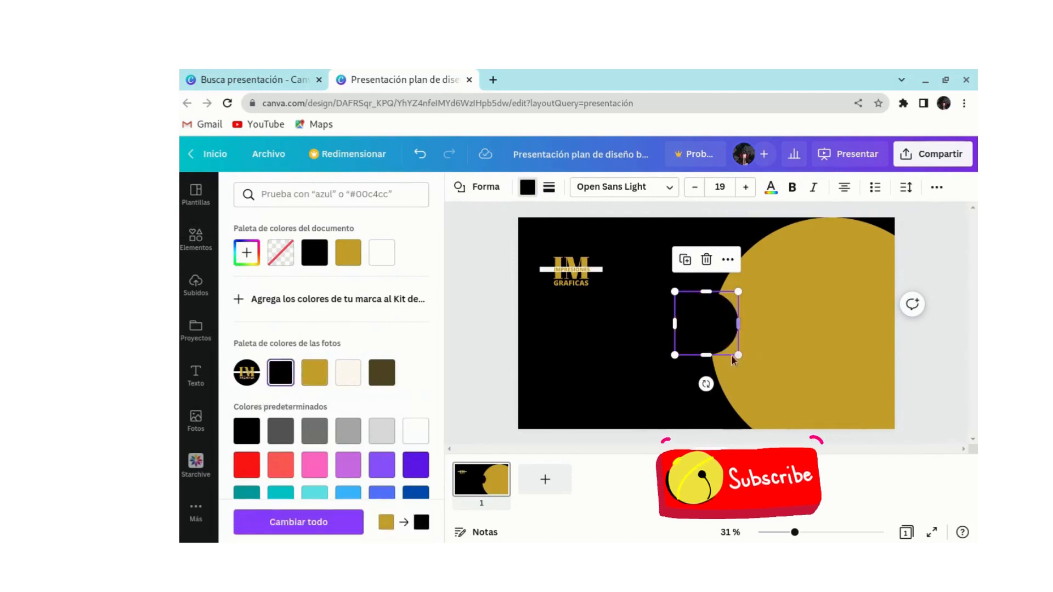
Enlarge the black circle and offset it over the gold circle so that only a gold crescent shows.
{"action": "left_click_drag", "start_coordinate": [735, 355], "coordinate": [841, 445]}
{"action": "left_click_drag", "start_coordinate": [786, 335], "coordinate": [829, 294]}
{"action": "left_click_drag", "start_coordinate": [884, 416], "coordinate": [965, 488]}
{"action": "left_click_drag", "start_coordinate": [845, 377], "coordinate": [857, 355]}
Place the logo inside the black circle, bringing it forward above both circles and enlarging it.
{"action": "left_click_drag", "start_coordinate": [572, 265], "coordinate": [811, 330]}
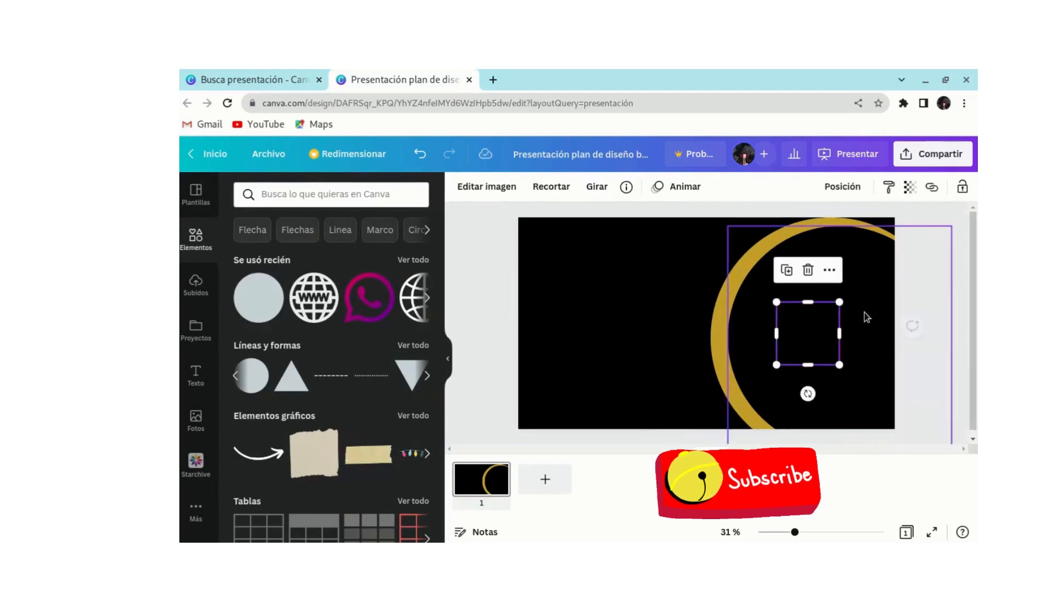
{"action": "left_click", "coordinate": [831, 270]}
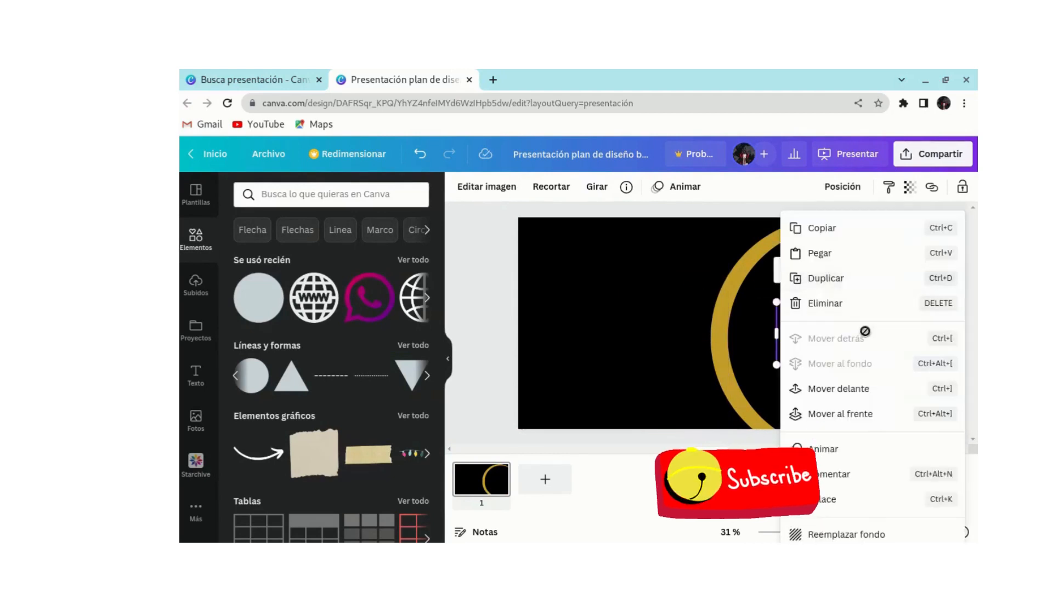
{"action": "left_click", "coordinate": [871, 393]}
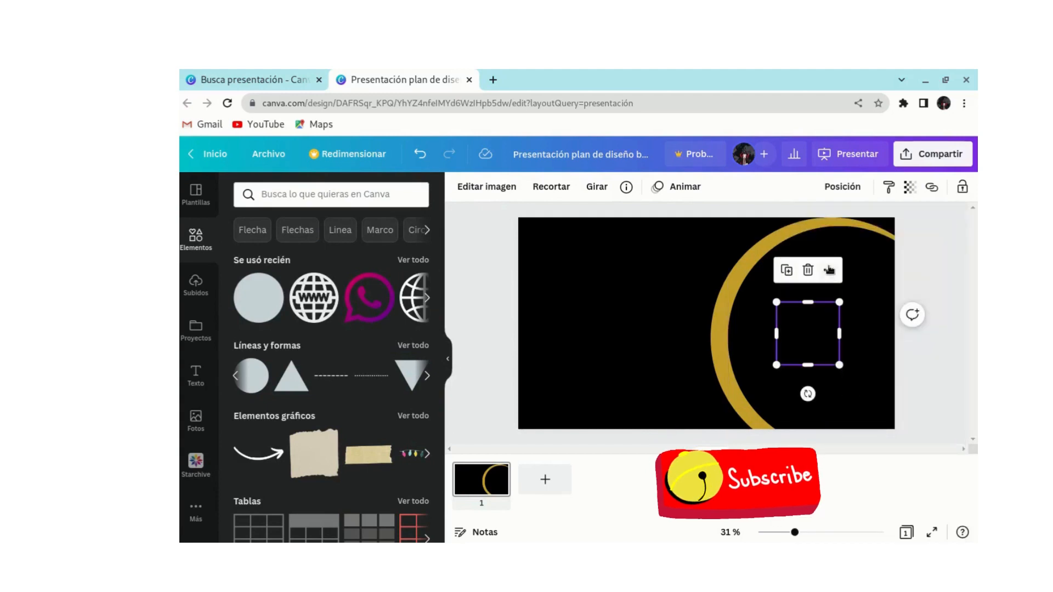
{"action": "left_click", "coordinate": [828, 270]}
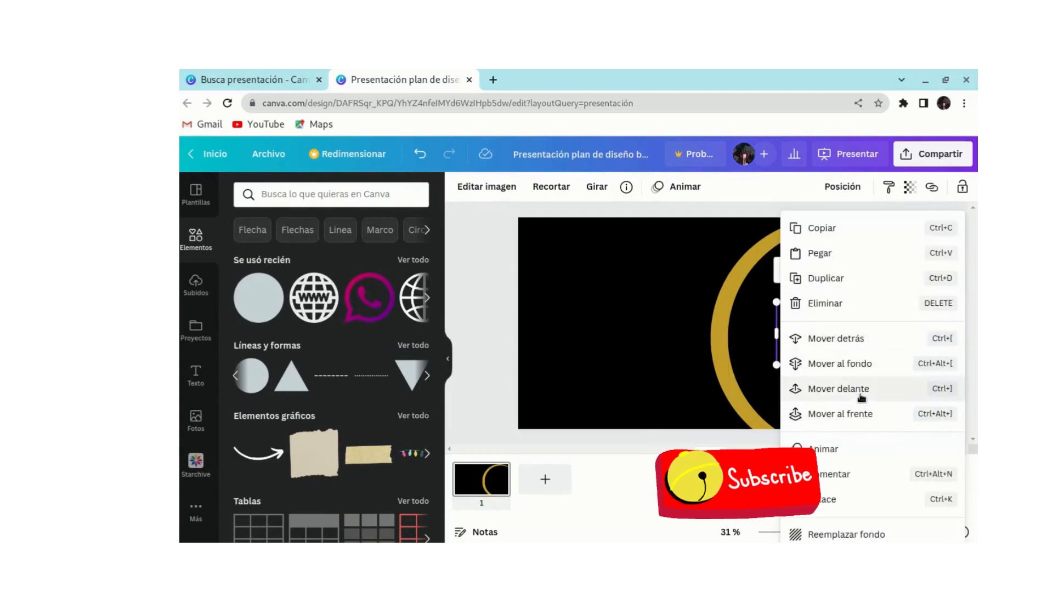
{"action": "left_click", "coordinate": [862, 393]}
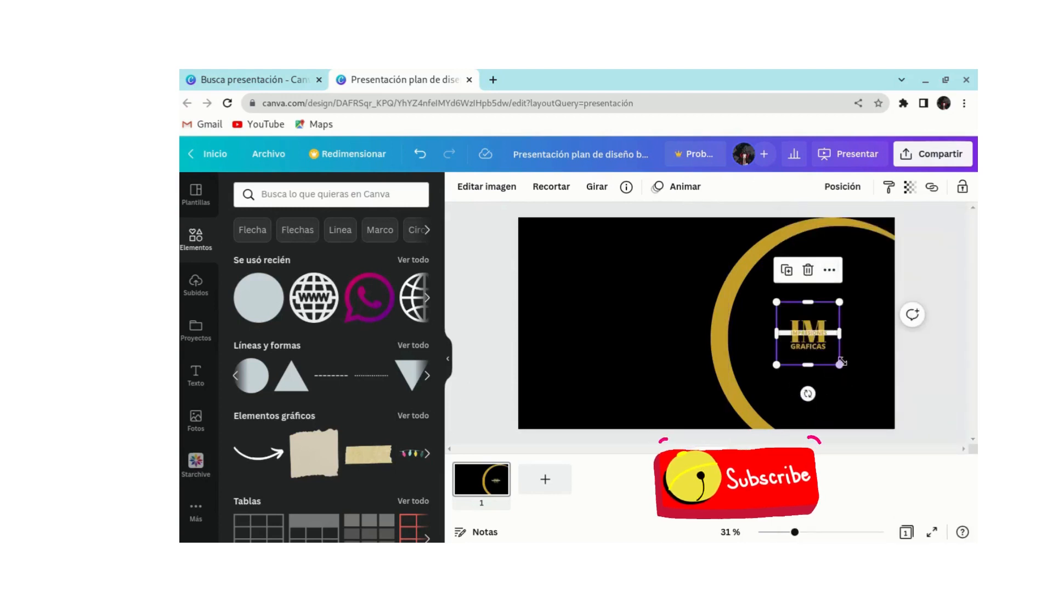
{"action": "left_click_drag", "start_coordinate": [841, 366], "coordinate": [827, 345]}
{"action": "left_click", "coordinate": [650, 318]}
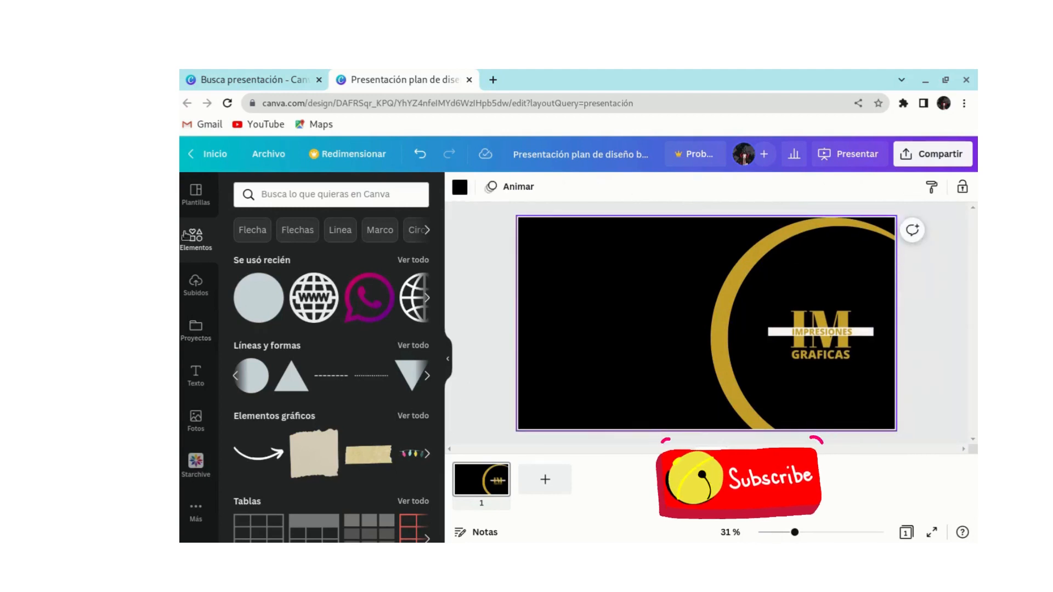
Add the WWW globe icon from a "web" element search in the logo's gold and shrink it into the page's upper-left corner.
{"action": "left_click", "coordinate": [306, 195]}
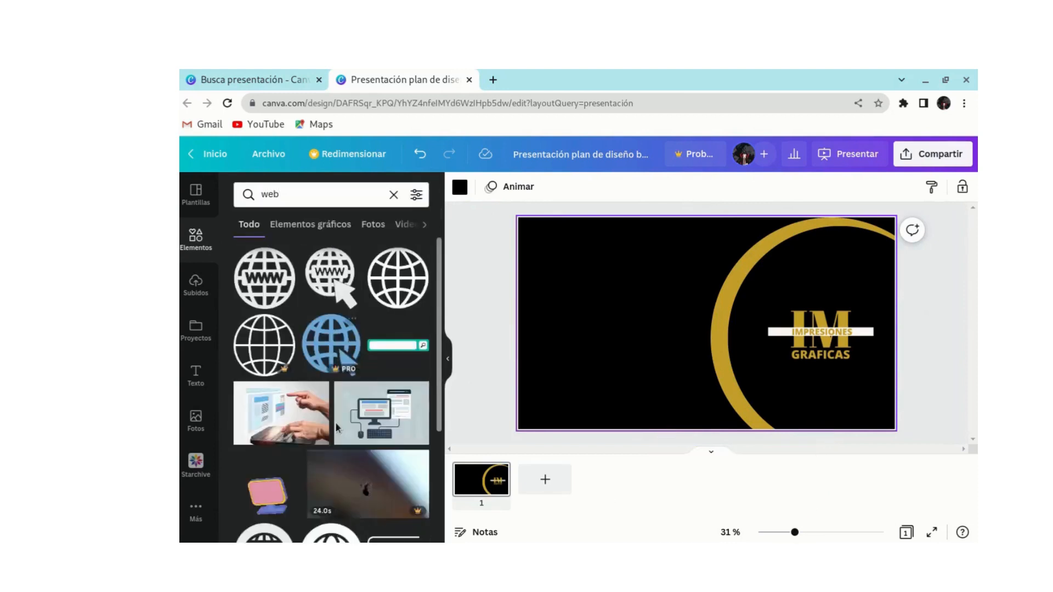
{"action": "left_click", "coordinate": [264, 296]}
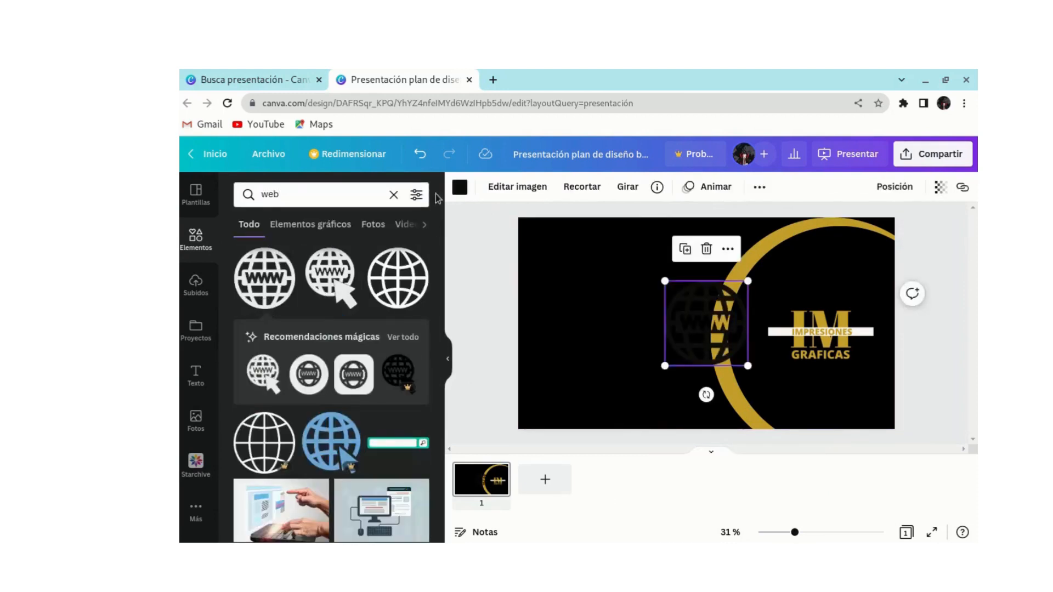
{"action": "left_click", "coordinate": [459, 187]}
{"action": "left_click", "coordinate": [314, 372]}
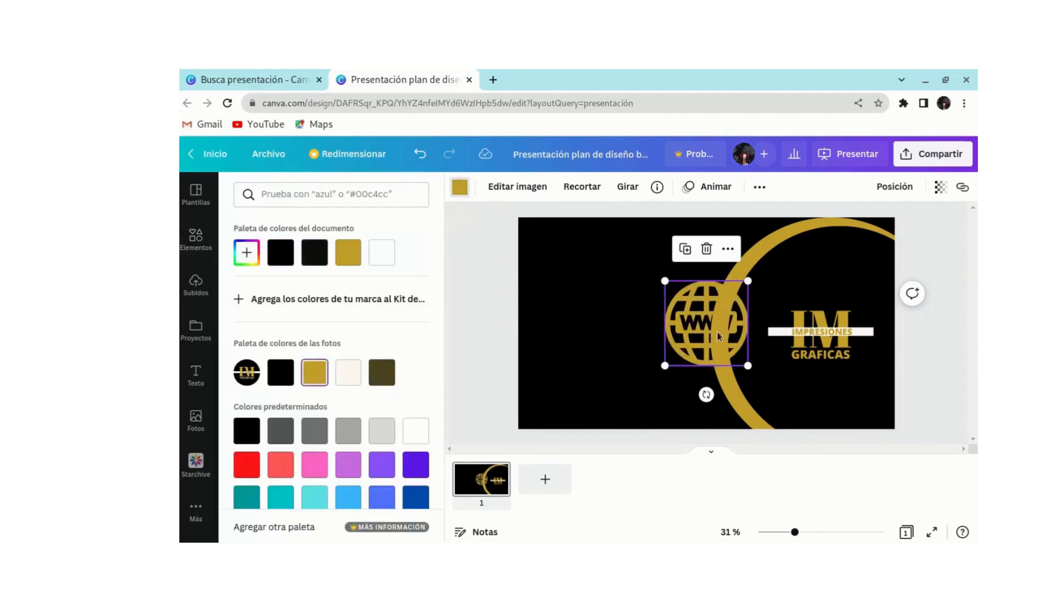
{"action": "left_click_drag", "start_coordinate": [688, 317], "coordinate": [572, 285]}
{"action": "left_click_drag", "start_coordinate": [630, 333], "coordinate": [561, 257]}
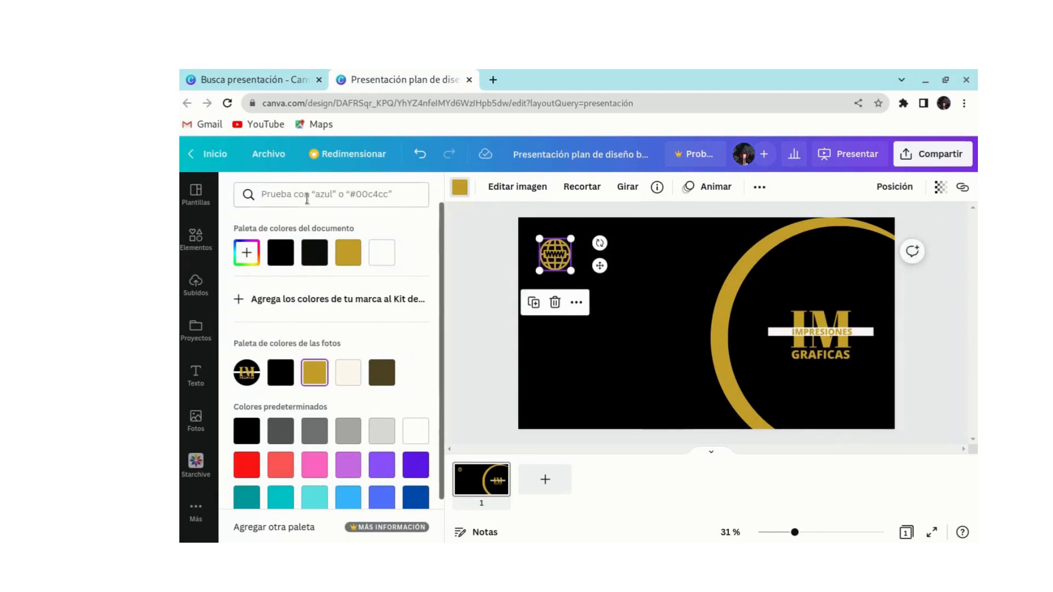
Add the outlined circular Twitter icon from a "tuitter" element search, colour it gold, and shrink it into place below the WWW globe.
{"action": "left_click", "coordinate": [195, 238]}
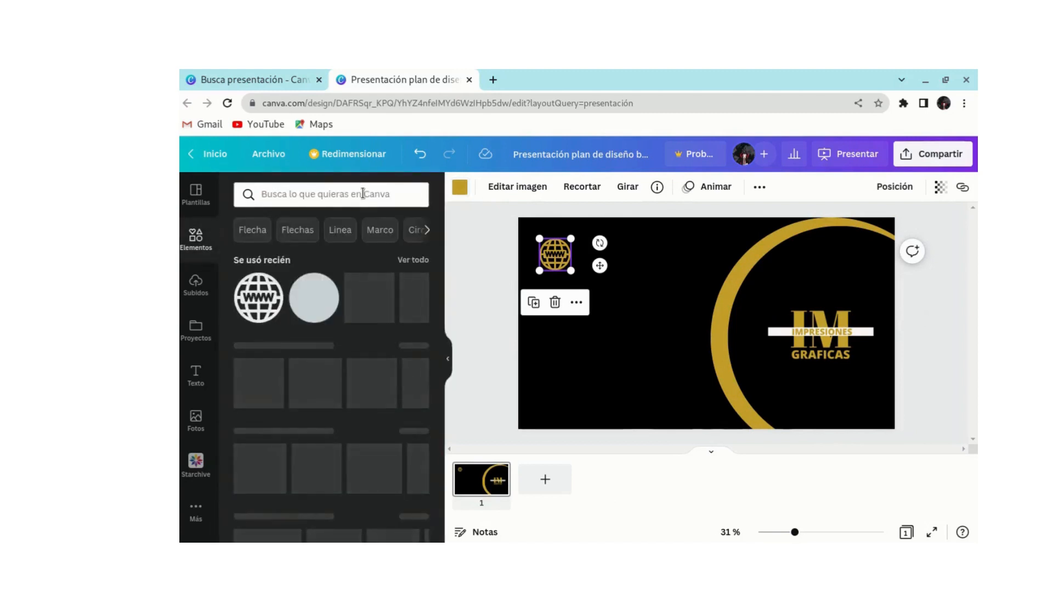
{"action": "left_click", "coordinate": [363, 198]}
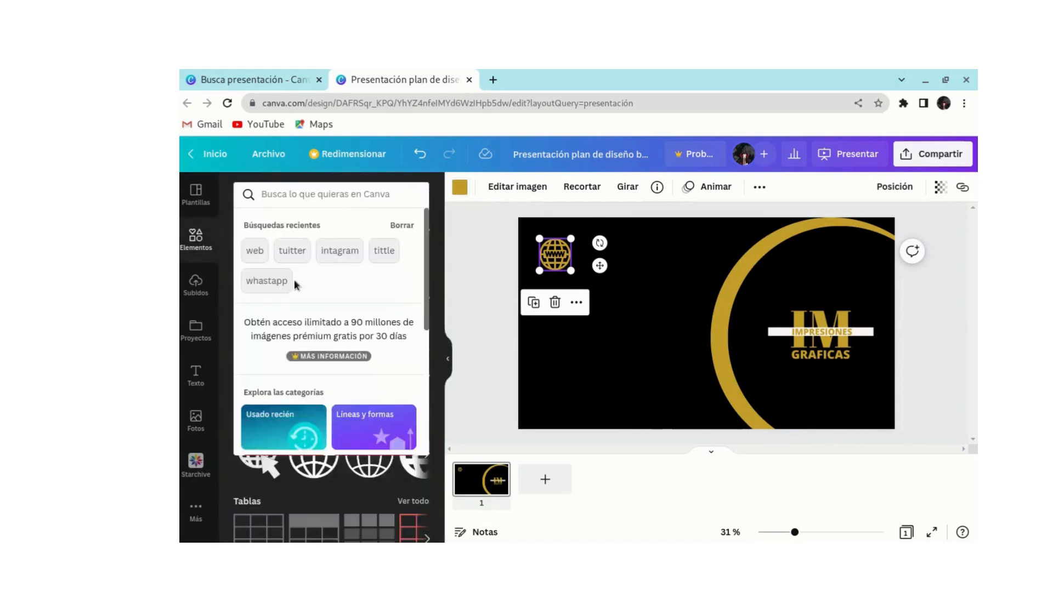
{"action": "left_click", "coordinate": [292, 249]}
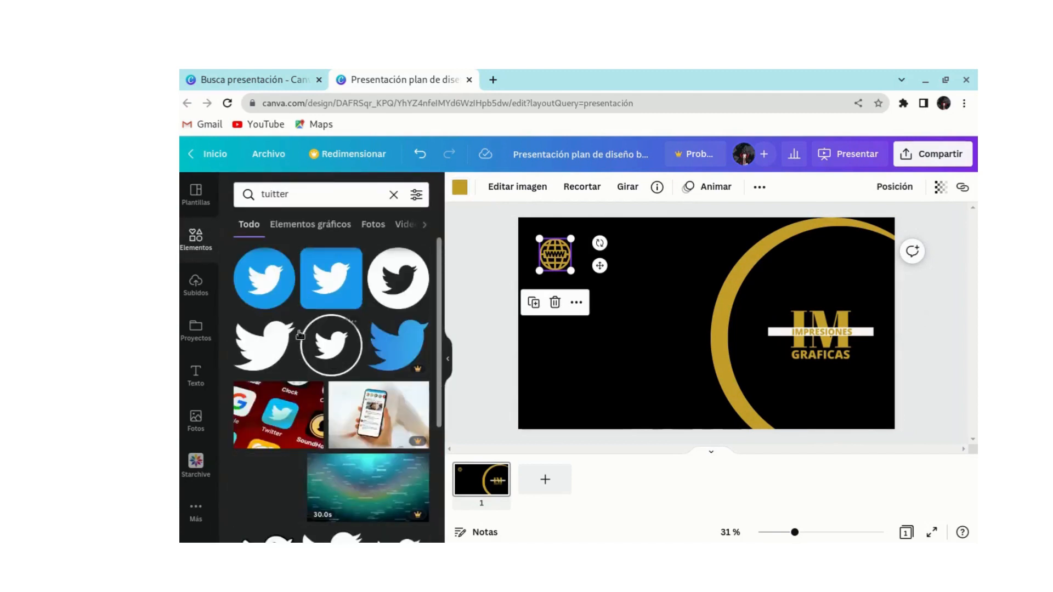
{"action": "left_click_drag", "start_coordinate": [331, 345], "coordinate": [654, 285]}
{"action": "left_click", "coordinate": [460, 188]}
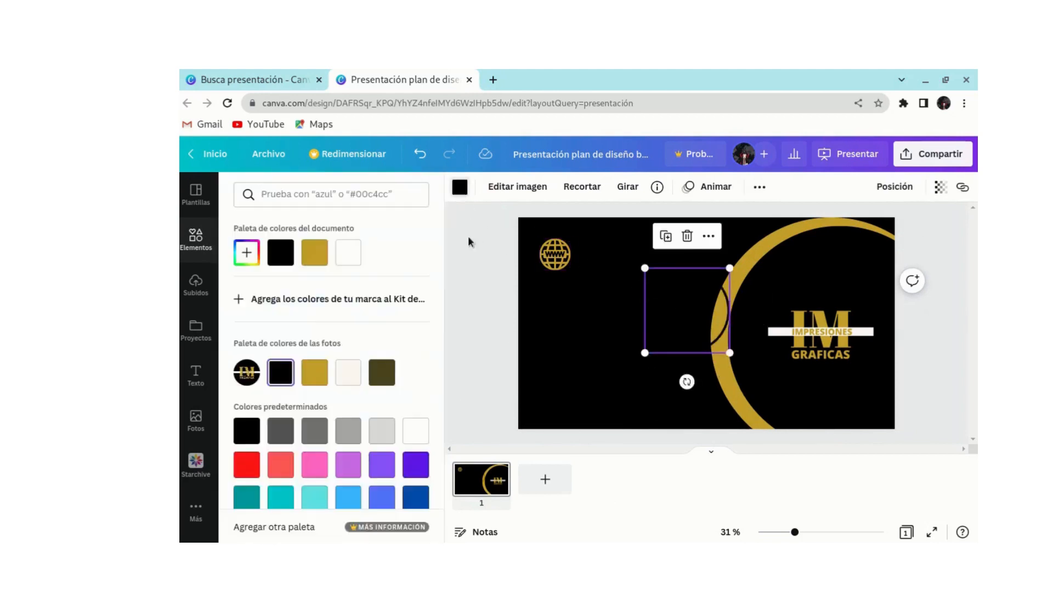
{"action": "left_click", "coordinate": [314, 253]}
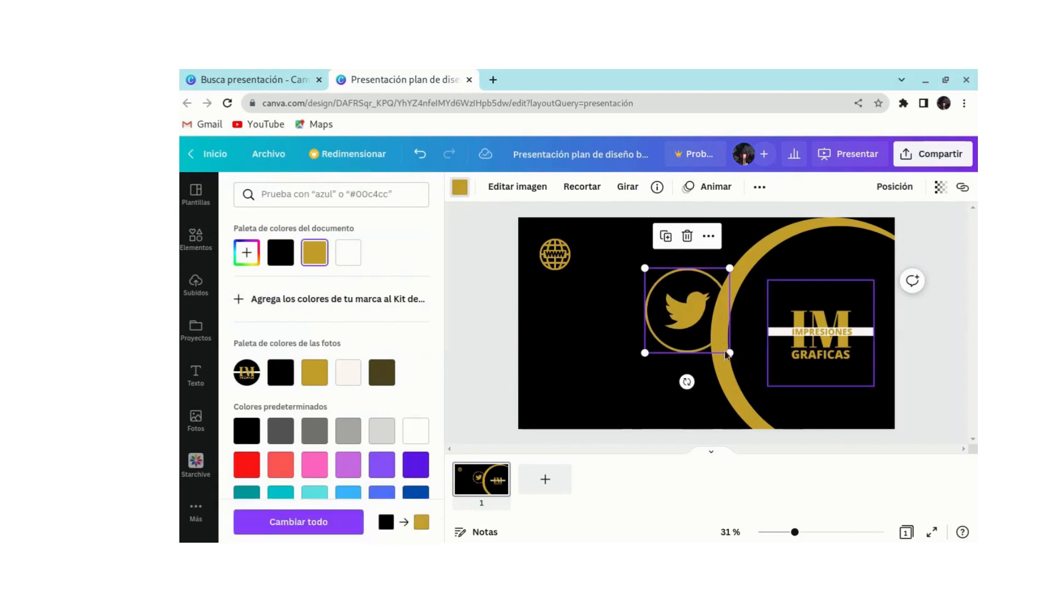
{"action": "left_click_drag", "start_coordinate": [730, 352], "coordinate": [558, 308]}
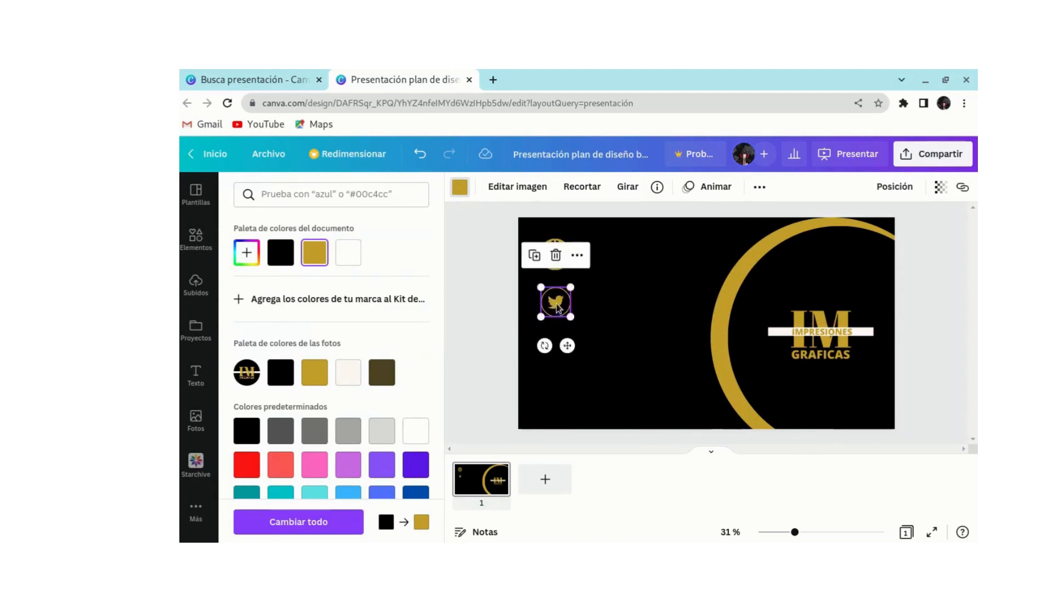
{"action": "left_click", "coordinate": [622, 282]}
{"action": "left_click", "coordinate": [599, 274]}
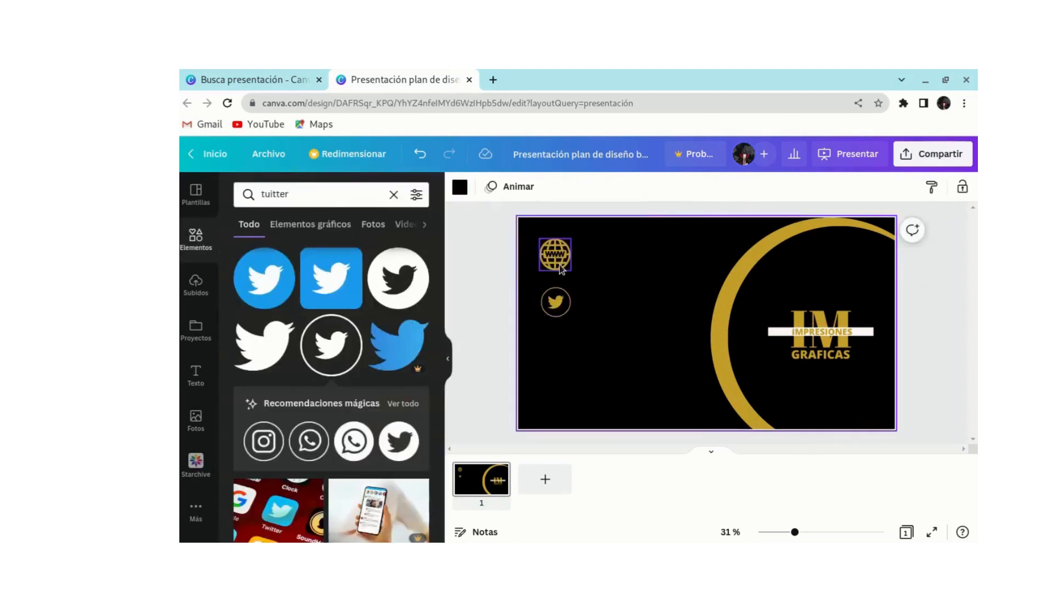
Shrink the WWW globe icon slightly to match the size of the Twitter icon.
{"action": "left_click", "coordinate": [561, 267]}
{"action": "left_click_drag", "start_coordinate": [572, 270], "coordinate": [568, 267]}
{"action": "left_click", "coordinate": [650, 343]}
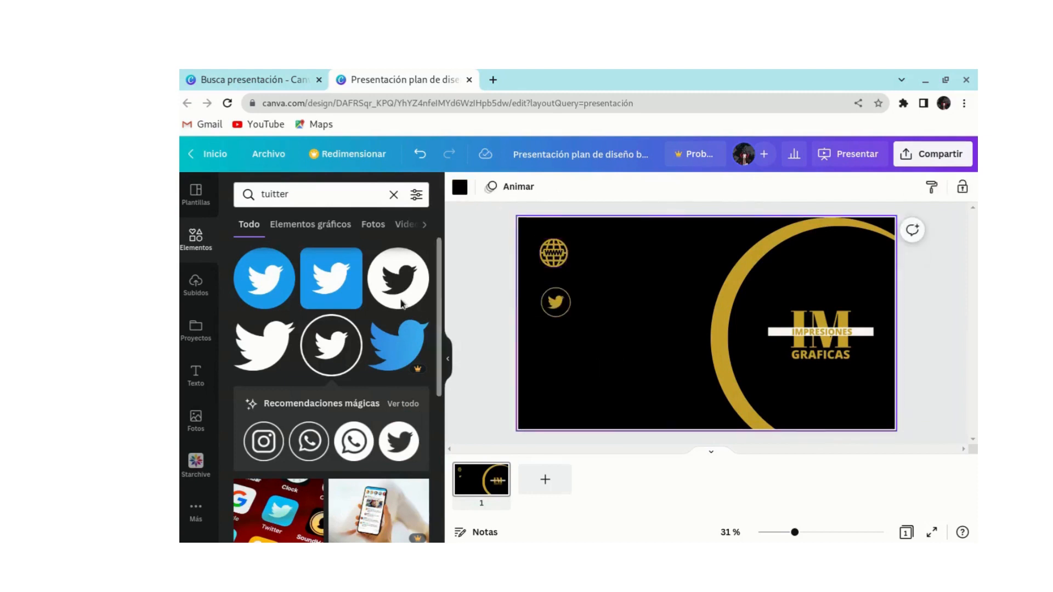
Add the WhatsApp icon from the recently used elements and shrink it into place below the Twitter icon.
{"action": "left_click", "coordinate": [394, 195]}
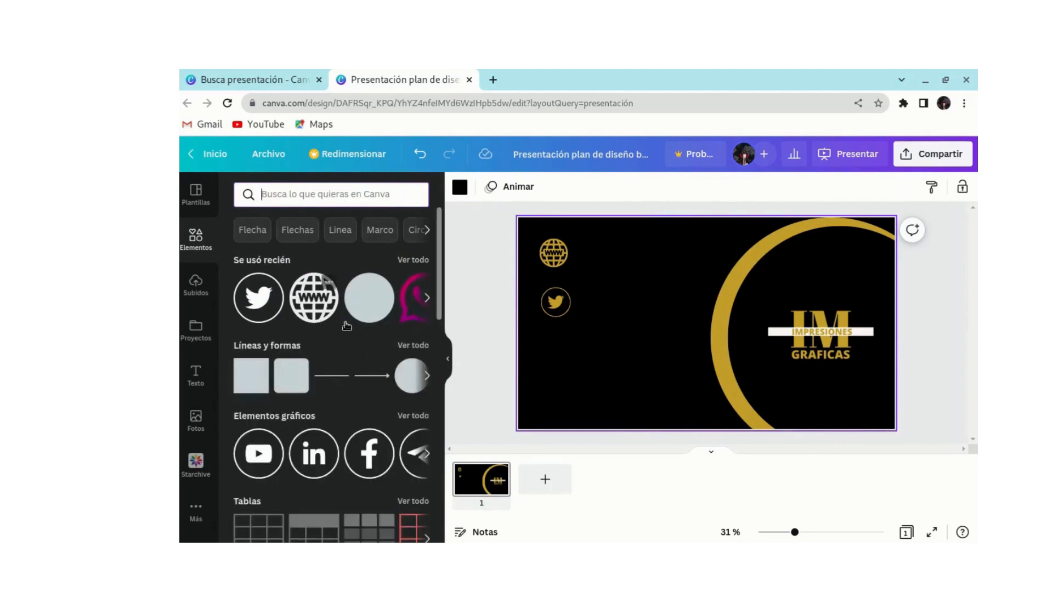
{"action": "left_click", "coordinate": [427, 299]}
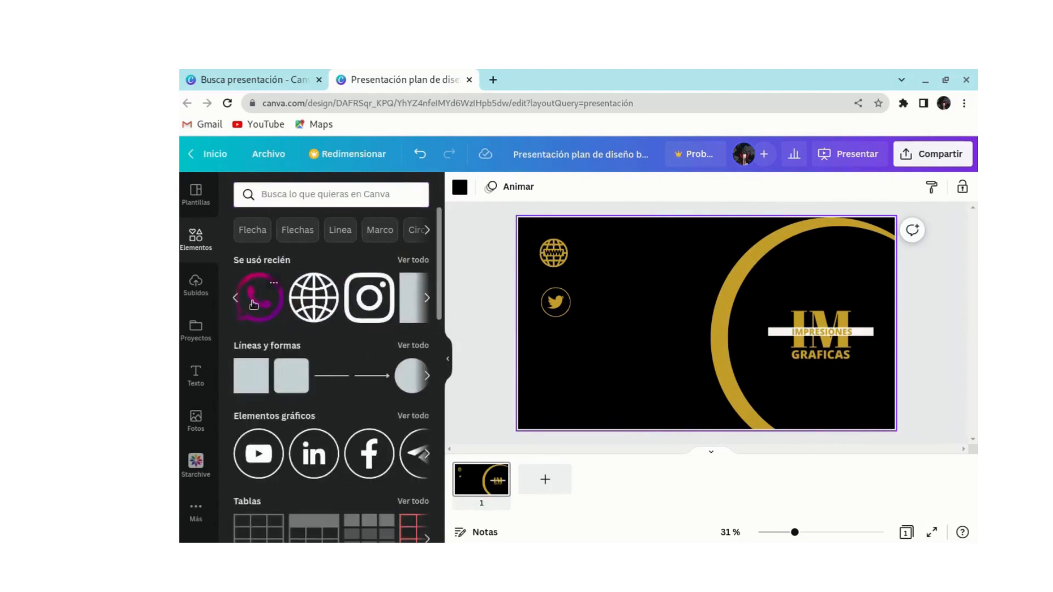
{"action": "left_click", "coordinate": [287, 307]}
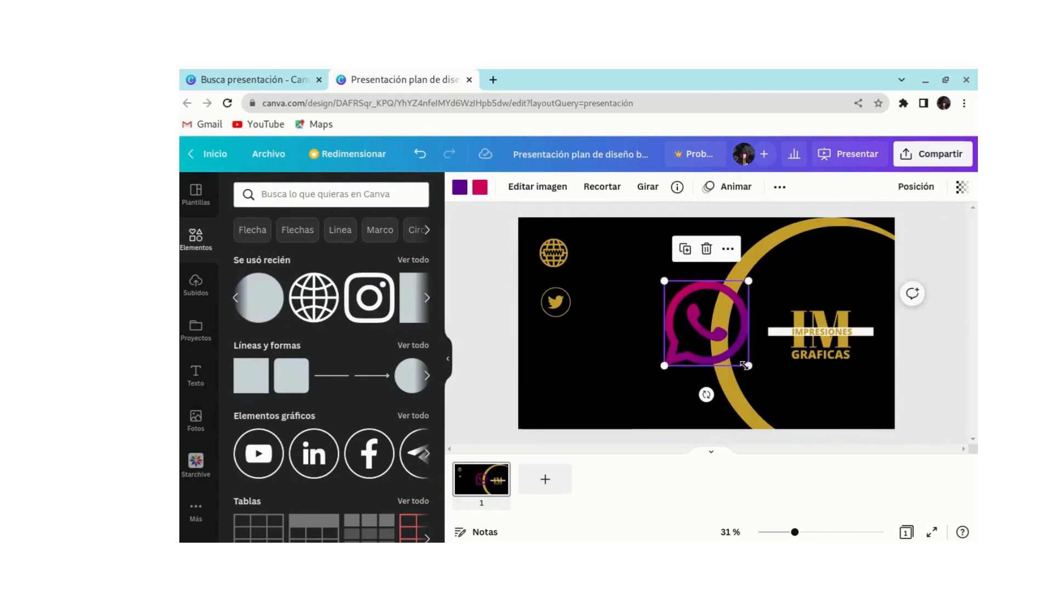
{"action": "left_click_drag", "start_coordinate": [746, 366], "coordinate": [571, 369]}
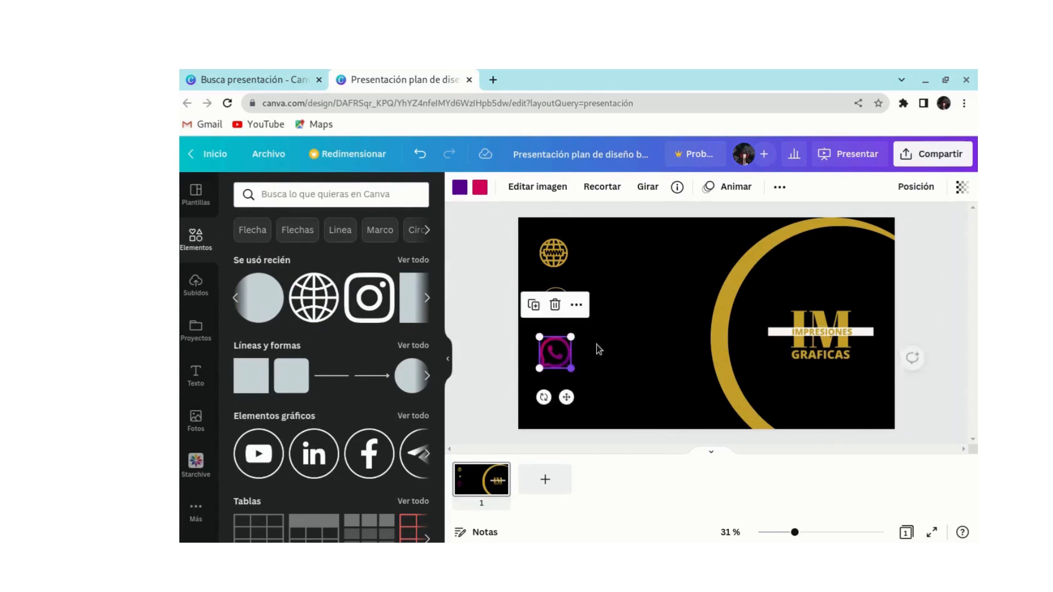
Recolour both the purple and the pink of the WhatsApp icon with the document's gold.
{"action": "left_click", "coordinate": [459, 188]}
{"action": "left_click", "coordinate": [349, 256]}
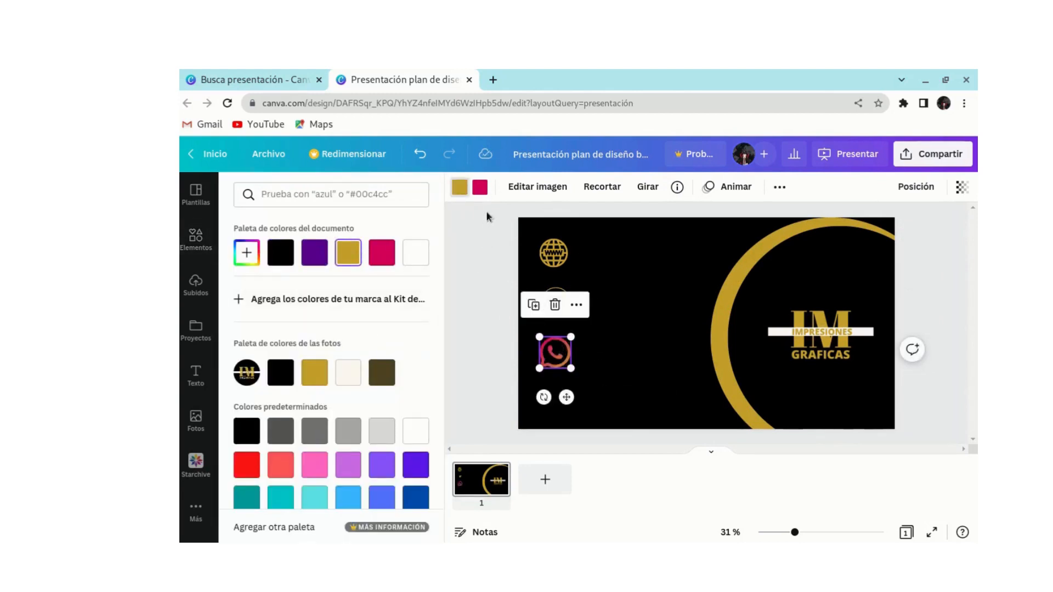
{"action": "left_click", "coordinate": [478, 189]}
{"action": "left_click", "coordinate": [348, 253]}
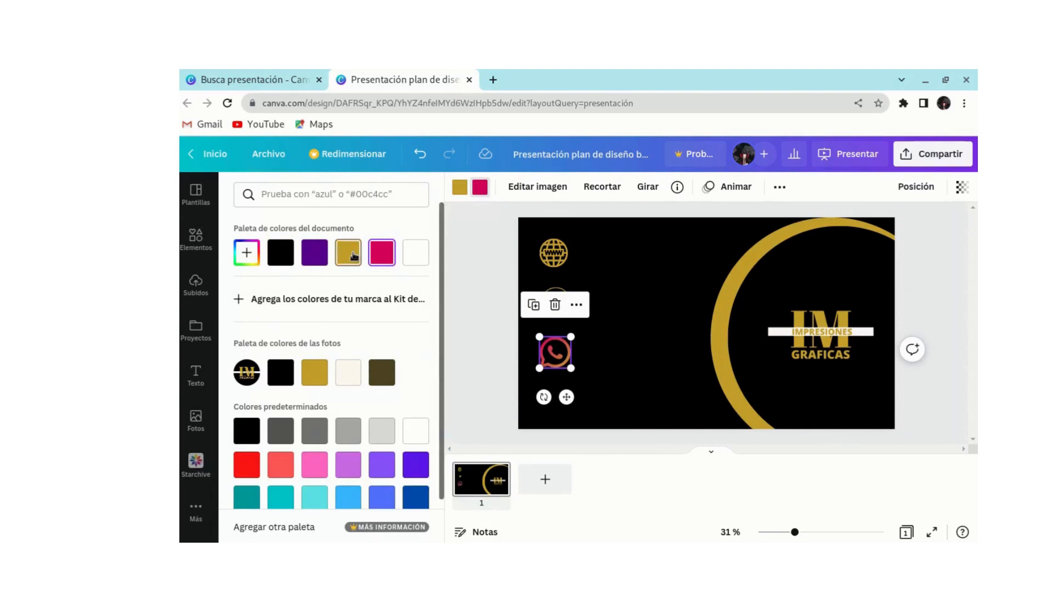
{"action": "key", "text": "Escape"}
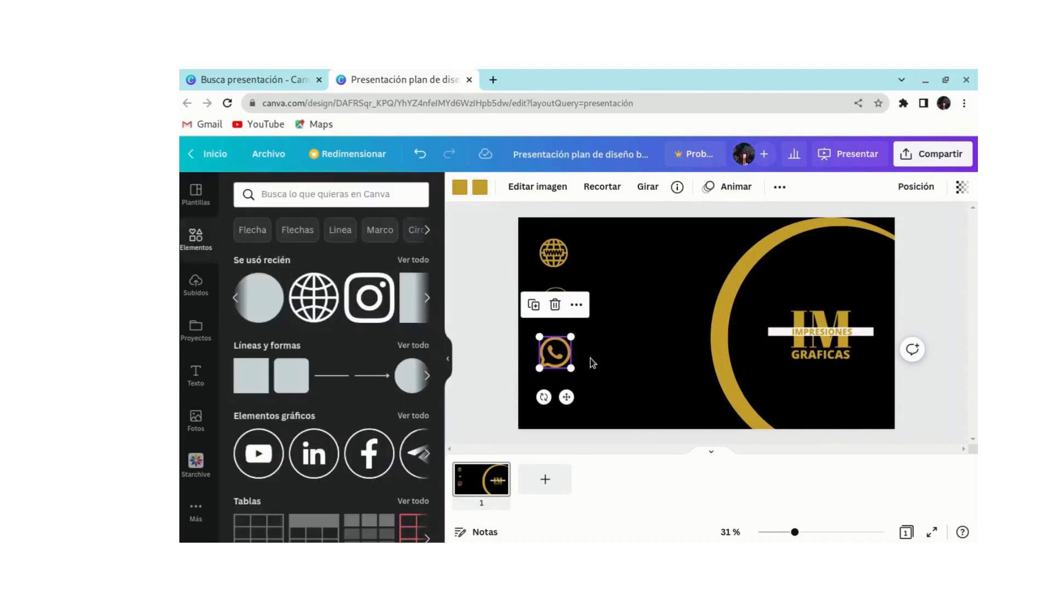
{"action": "left_click", "coordinate": [590, 358]}
{"action": "left_click_drag", "start_coordinate": [562, 366], "coordinate": [565, 360]}
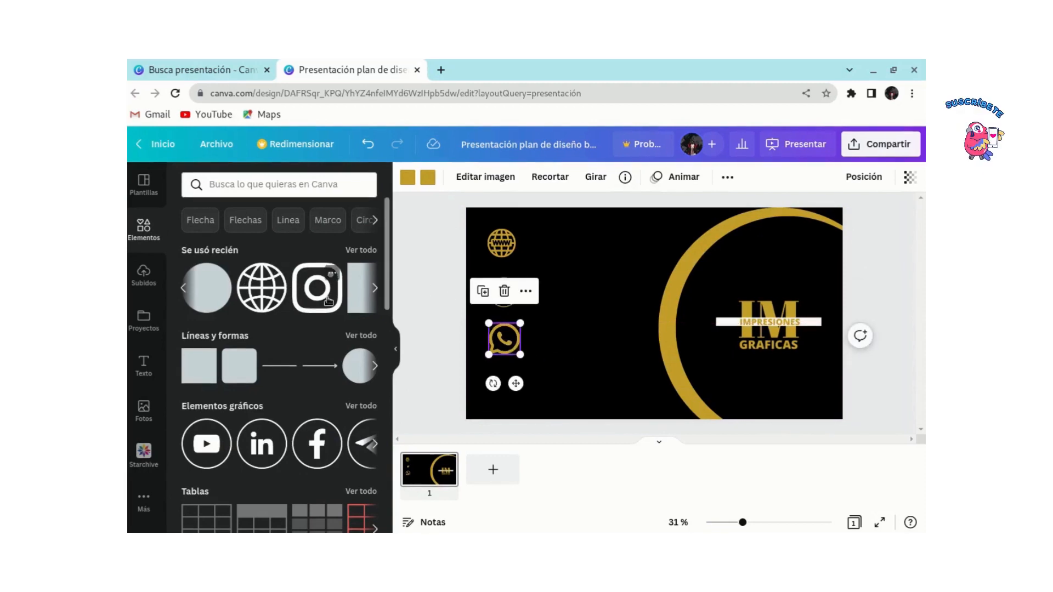
Add the recently used Instagram icon in the document's gold and shrink it into place below the WhatsApp icon.
{"action": "left_click", "coordinate": [381, 311]}
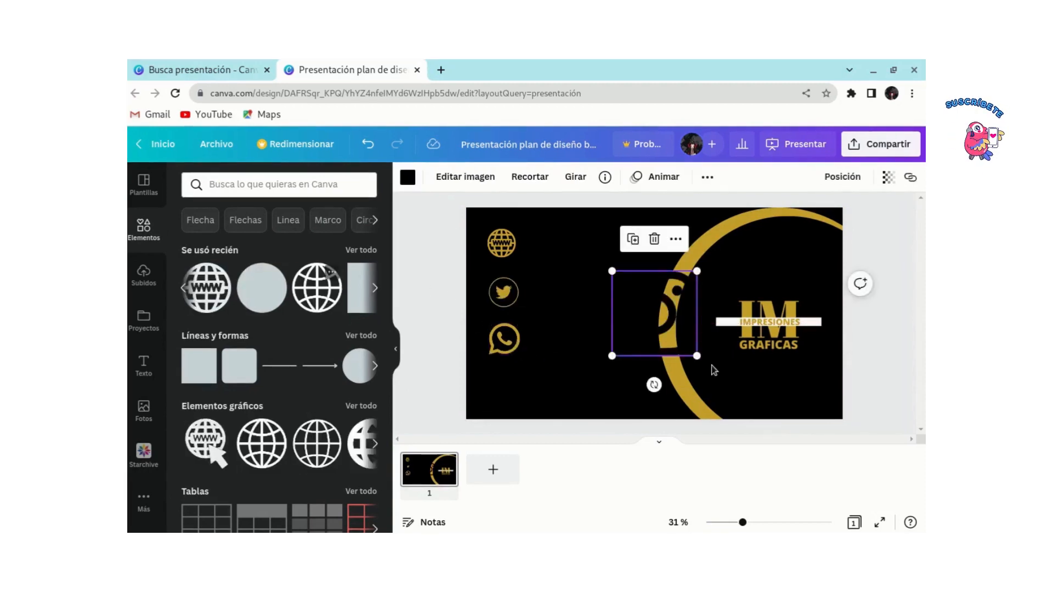
{"action": "left_click", "coordinate": [408, 177]}
{"action": "left_click", "coordinate": [296, 242]}
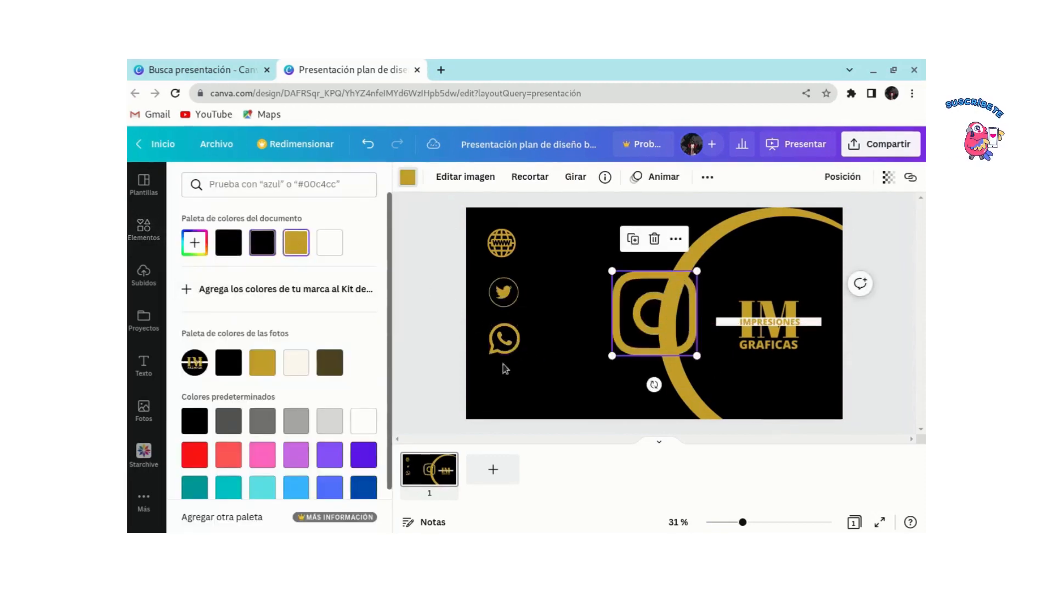
{"action": "left_click_drag", "start_coordinate": [696, 356], "coordinate": [510, 381]}
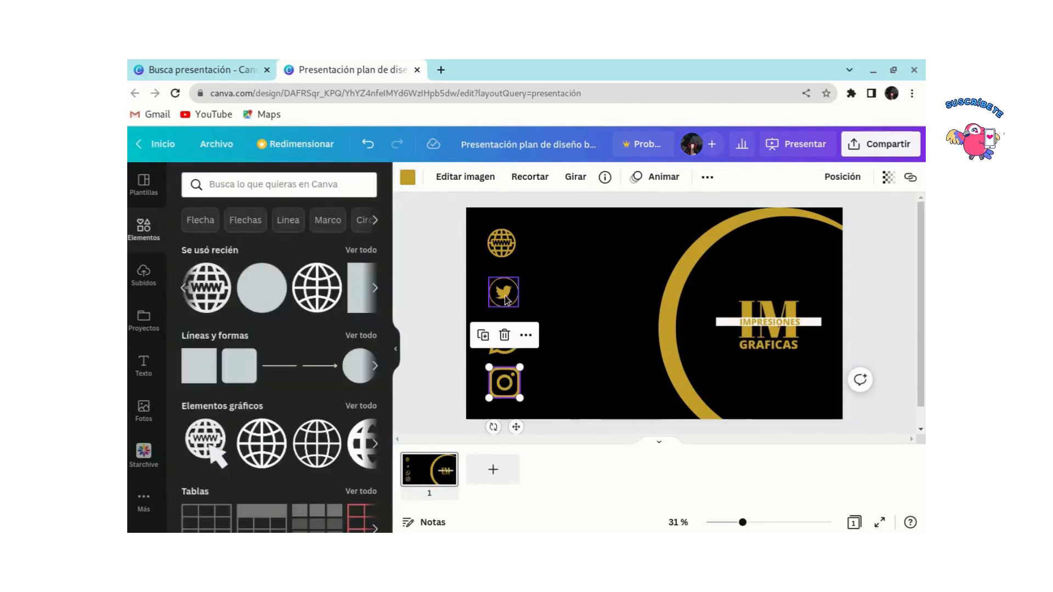
Move the Twitter and WhatsApp icons slightly upward to space the icon column more evenly.
{"action": "left_click", "coordinate": [504, 299]}
{"action": "left_click", "coordinate": [553, 326]}
{"action": "left_click", "coordinate": [513, 351]}
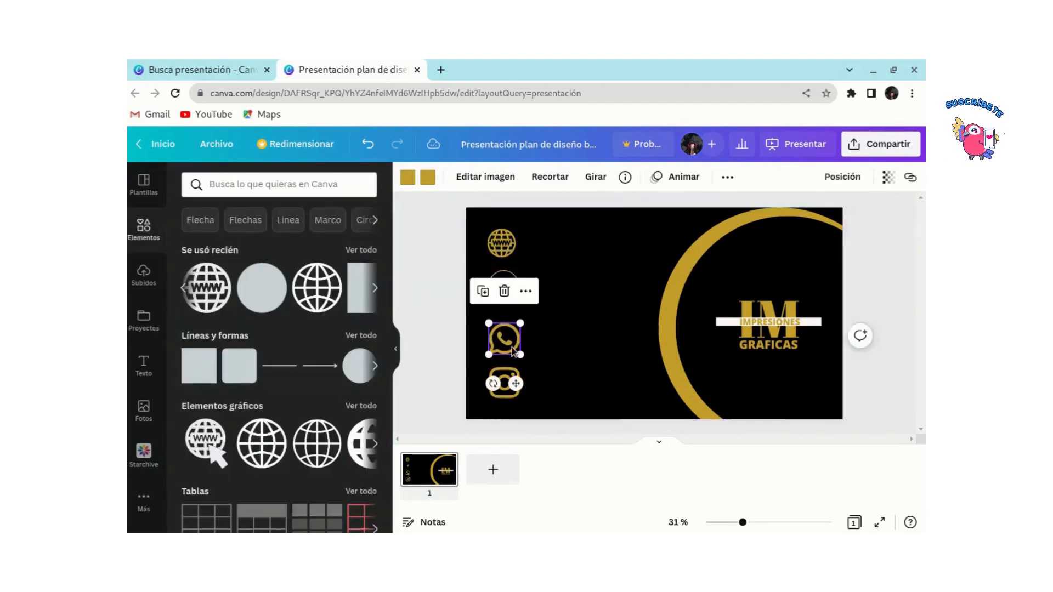
{"action": "left_click_drag", "start_coordinate": [513, 351], "coordinate": [510, 341]}
{"action": "left_click", "coordinate": [600, 353]}
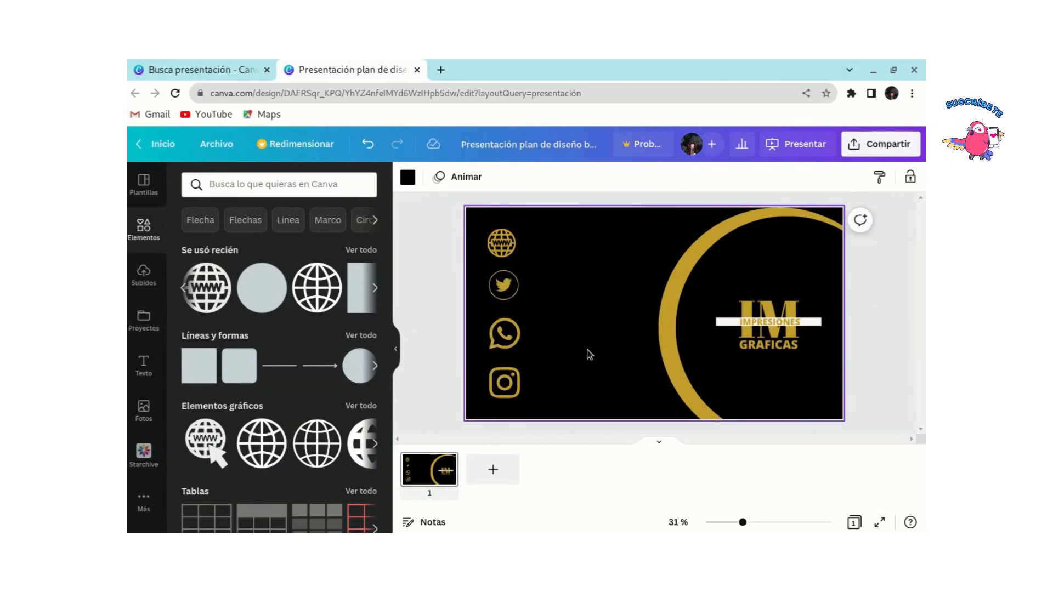
Shrink the Instagram and WhatsApp icons slightly to match the other icons in the column.
{"action": "left_click", "coordinate": [513, 382]}
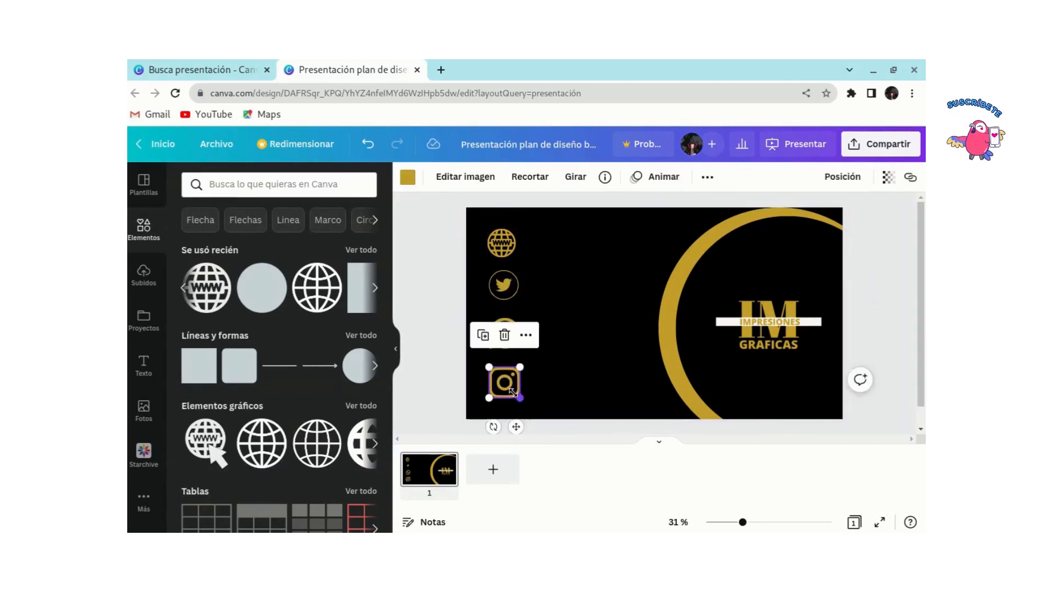
{"action": "left_click_drag", "start_coordinate": [513, 392], "coordinate": [510, 389]}
{"action": "left_click", "coordinate": [562, 364]}
{"action": "left_click", "coordinate": [504, 337]}
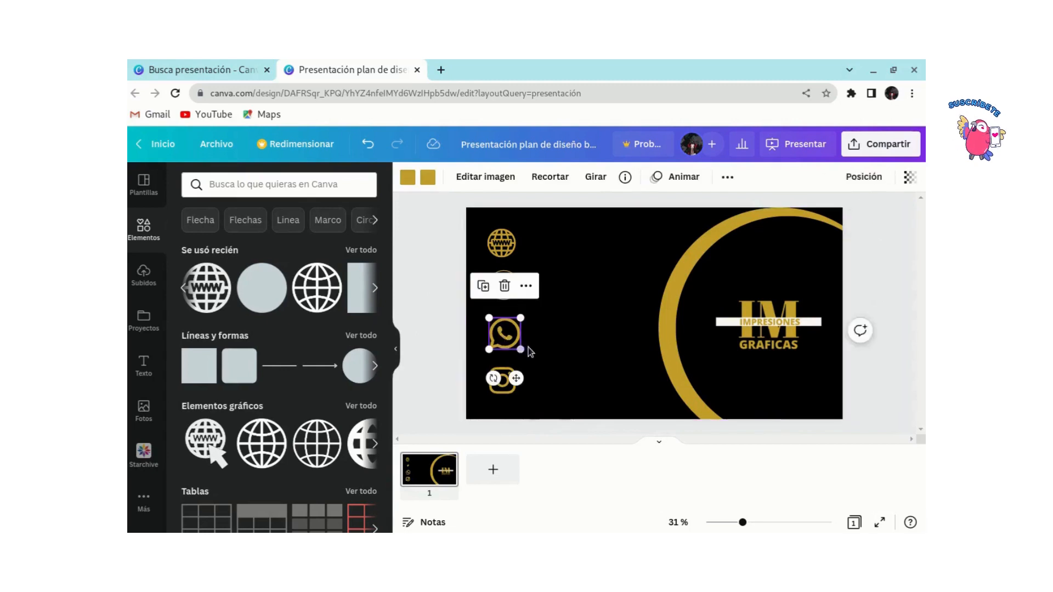
{"action": "left_click_drag", "start_coordinate": [519, 345], "coordinate": [515, 344]}
{"action": "left_click", "coordinate": [555, 245]}
Fine-tune the WWW globe icon's size to about 145 wide by 147 high.
{"action": "left_click", "coordinate": [498, 250]}
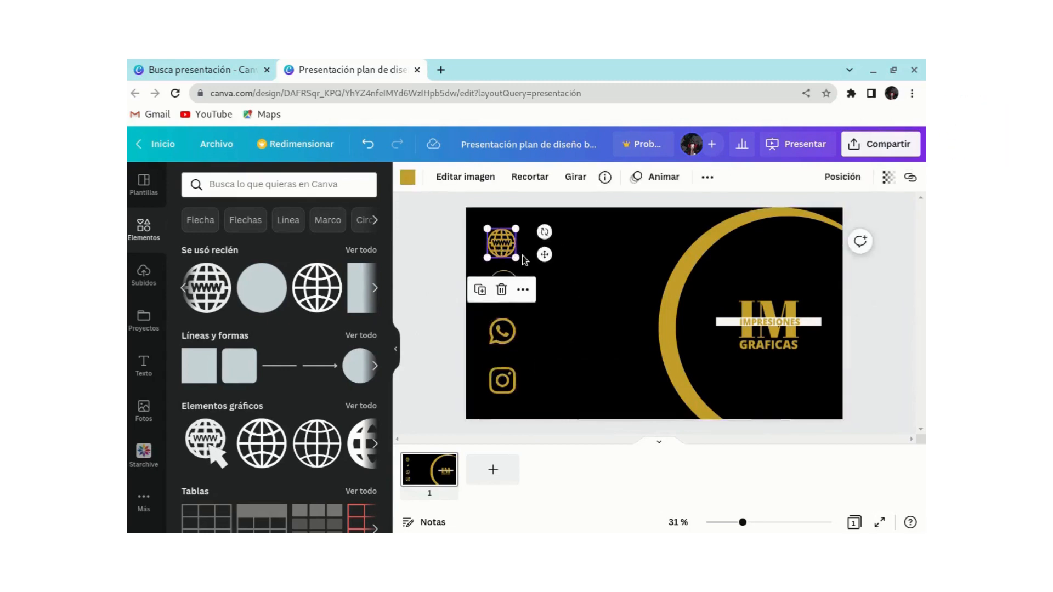
{"action": "left_click_drag", "start_coordinate": [516, 257], "coordinate": [513, 253]}
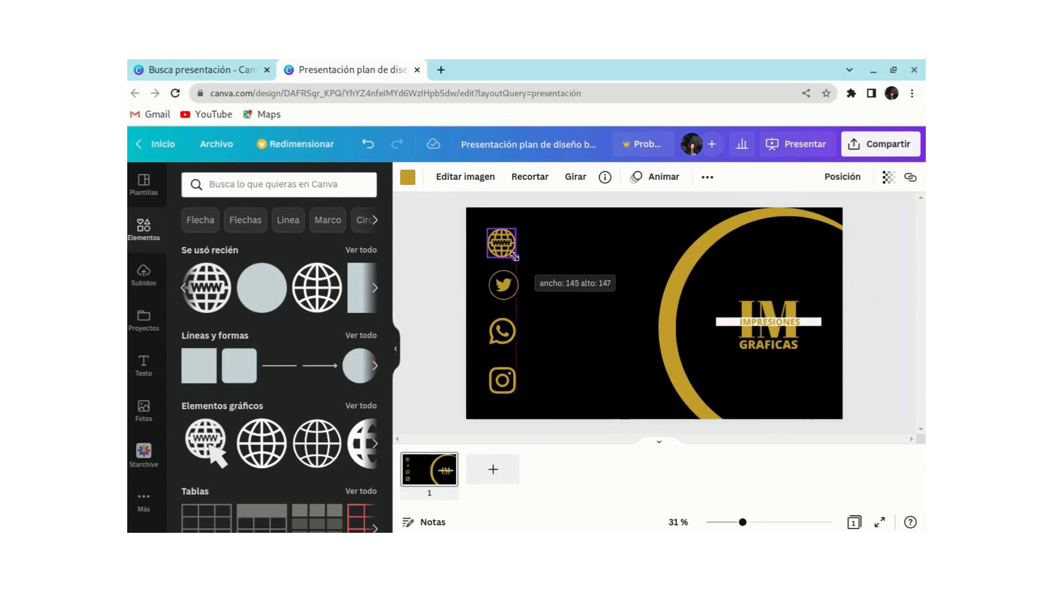
{"action": "left_click", "coordinate": [604, 353]}
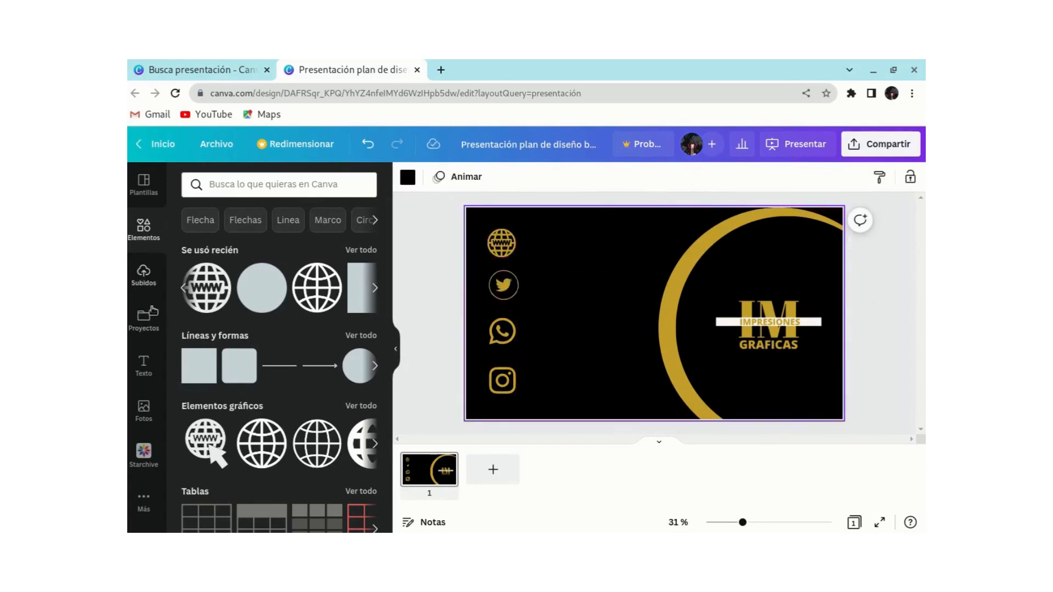
{"action": "left_click", "coordinate": [147, 362]}
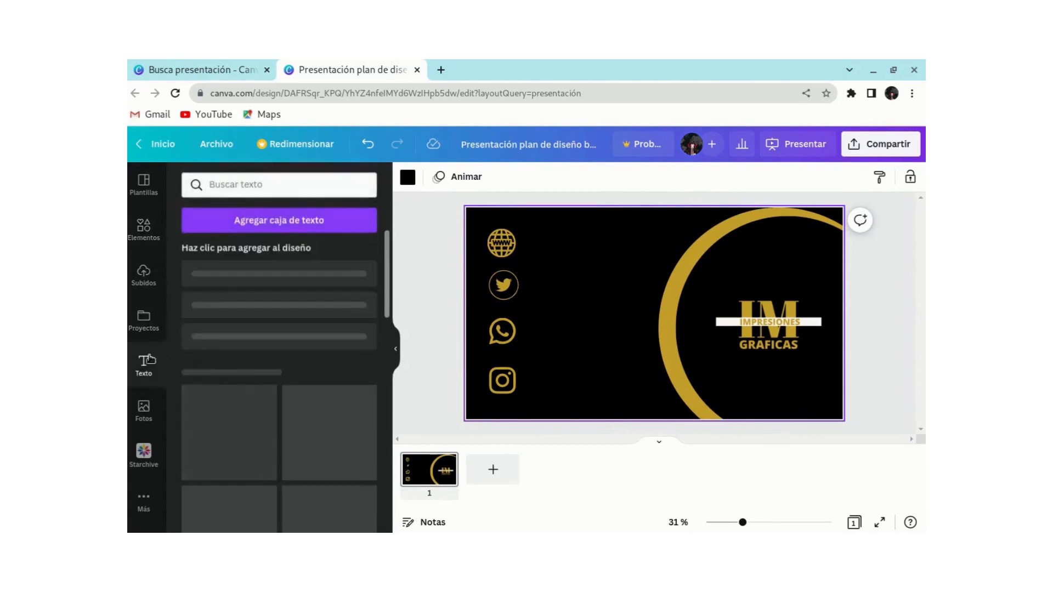
{"action": "left_click", "coordinate": [242, 317]}
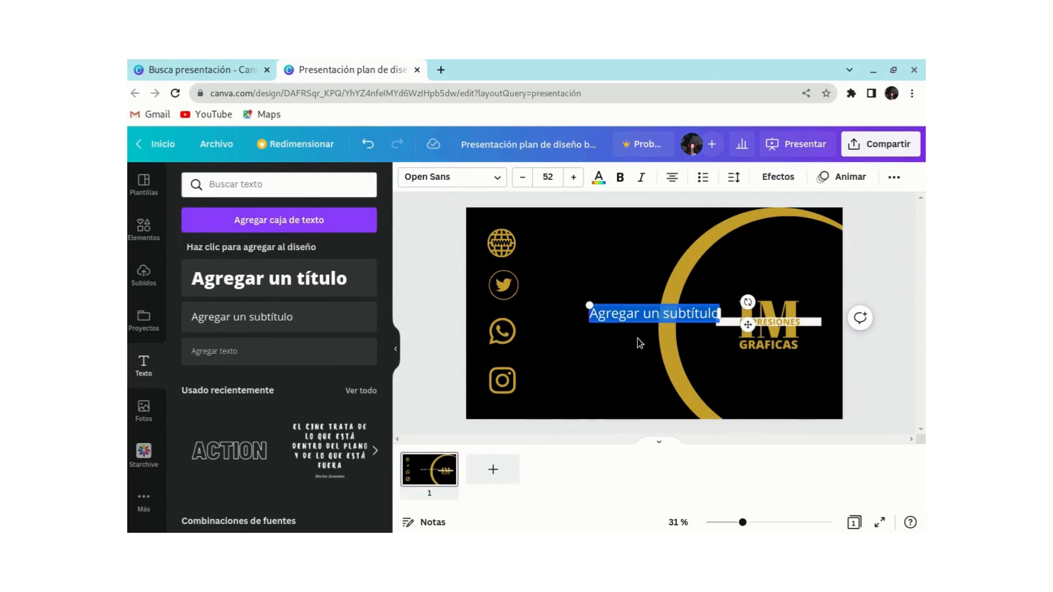
{"action": "type", "text": "www"}
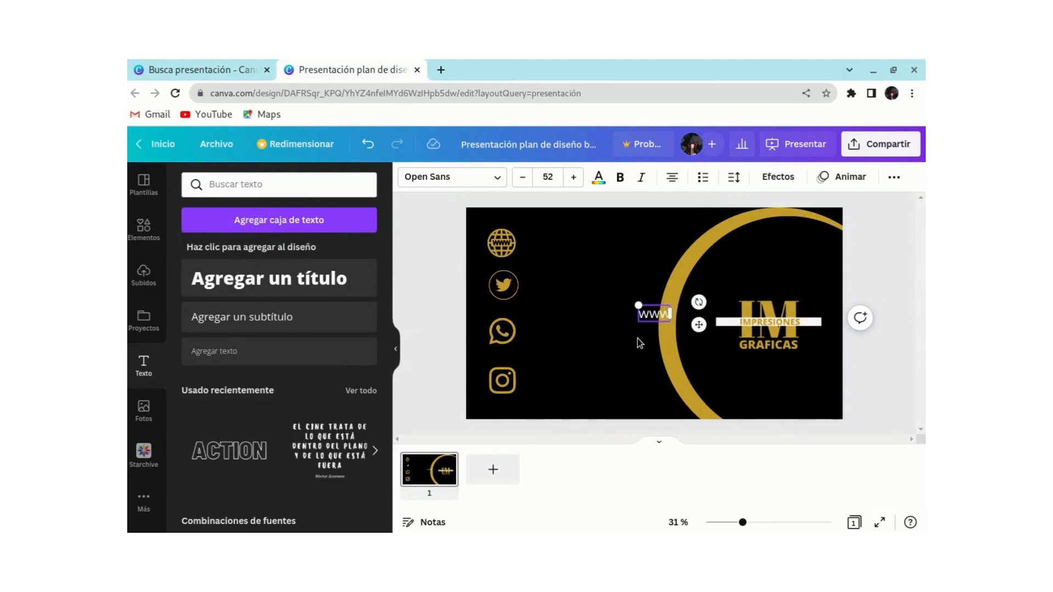
{"action": "type", "text": "."}
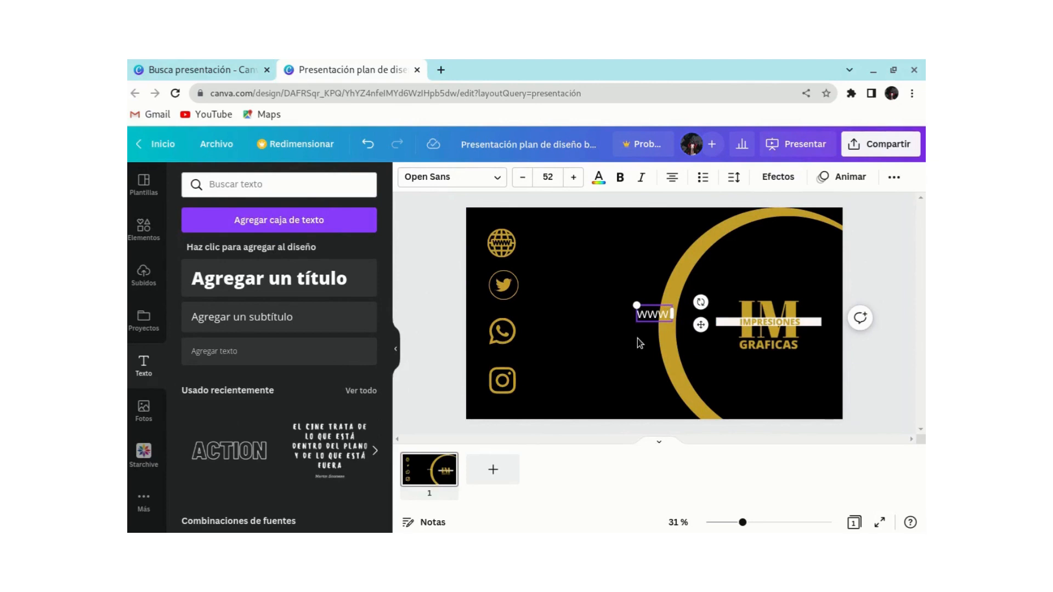
{"action": "type", "text": "com"}
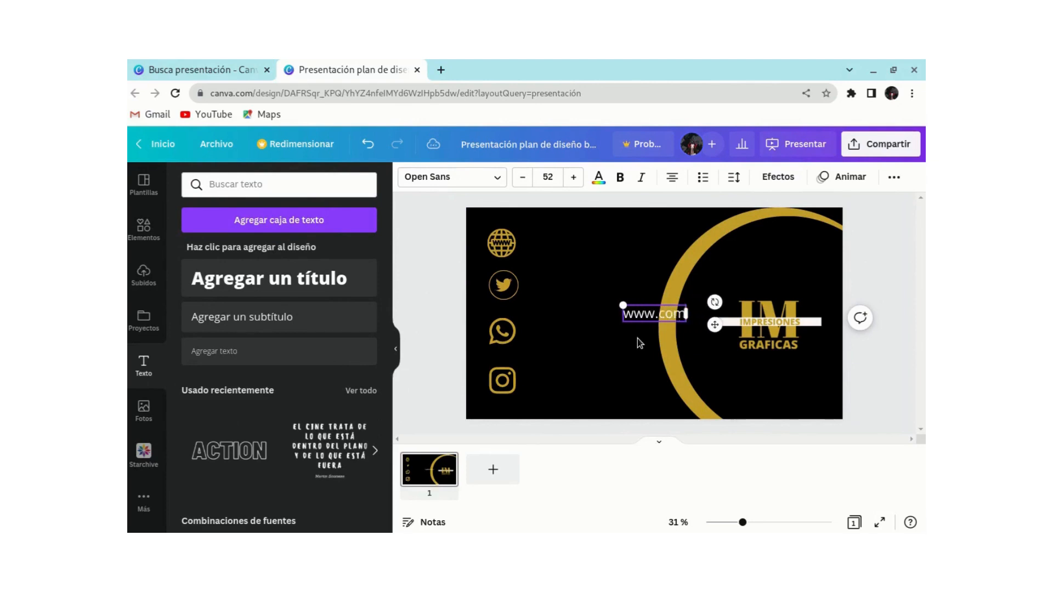
{"action": "left_click", "coordinate": [629, 279]}
{"action": "left_click_drag", "start_coordinate": [662, 316], "coordinate": [571, 247]}
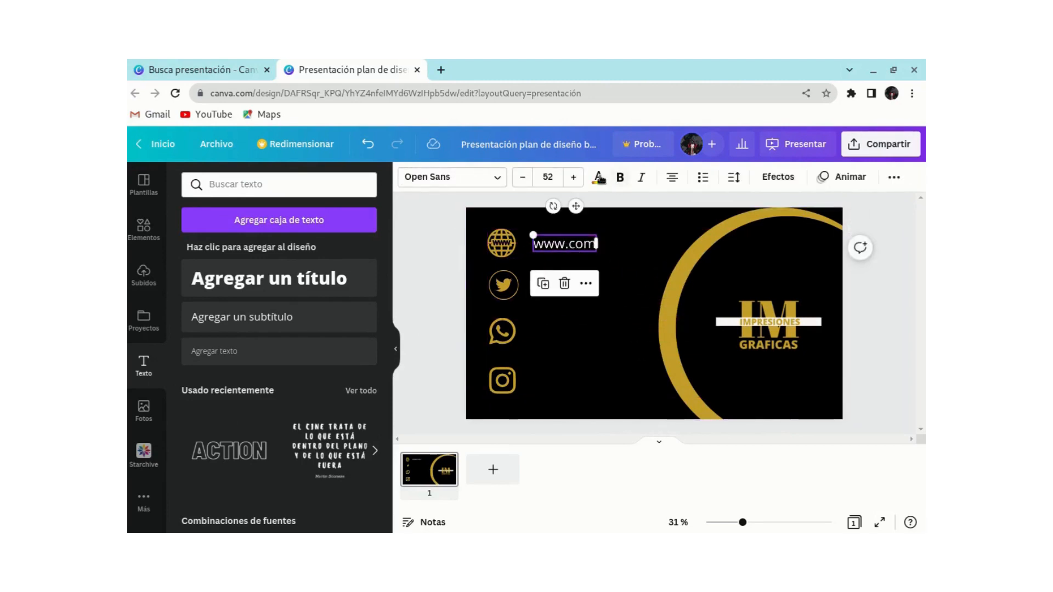
{"action": "left_click", "coordinate": [599, 178]}
{"action": "left_click", "coordinate": [262, 243]}
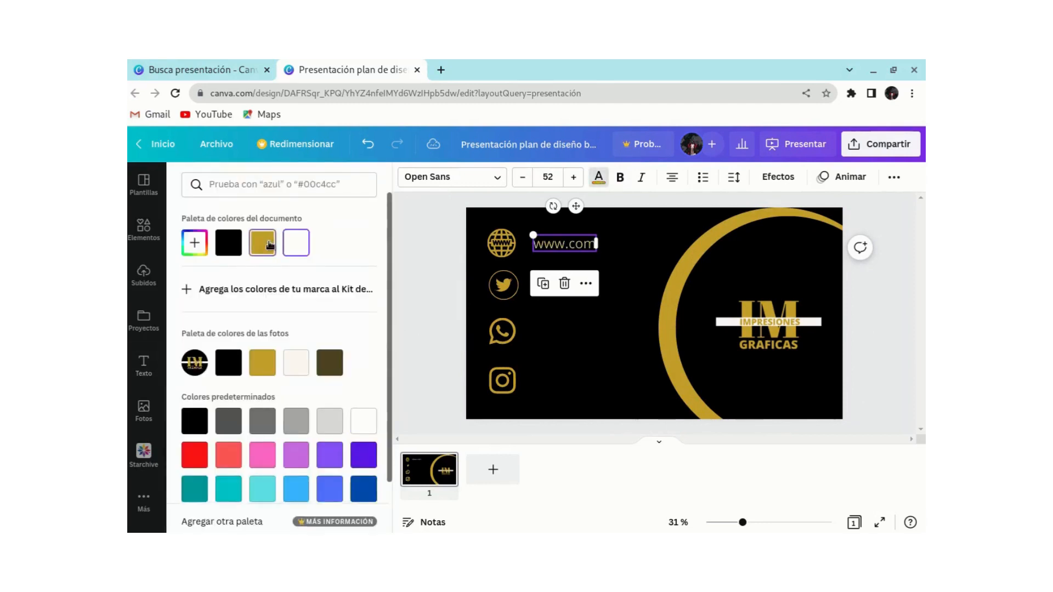
{"action": "left_click", "coordinate": [619, 181]}
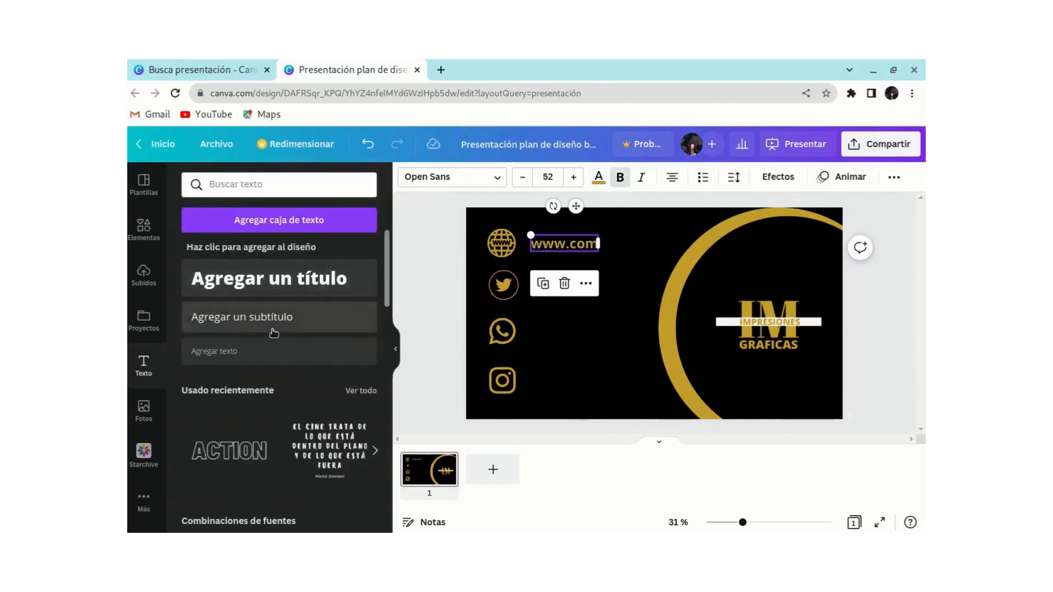
{"action": "left_click", "coordinate": [289, 324]}
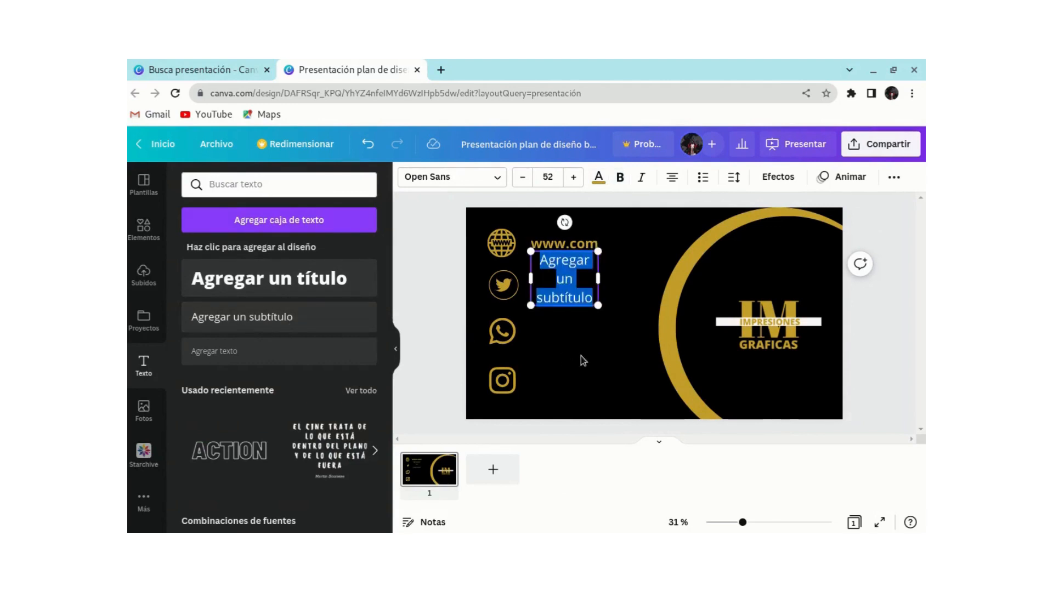
{"action": "type", "text": "tiutt"}
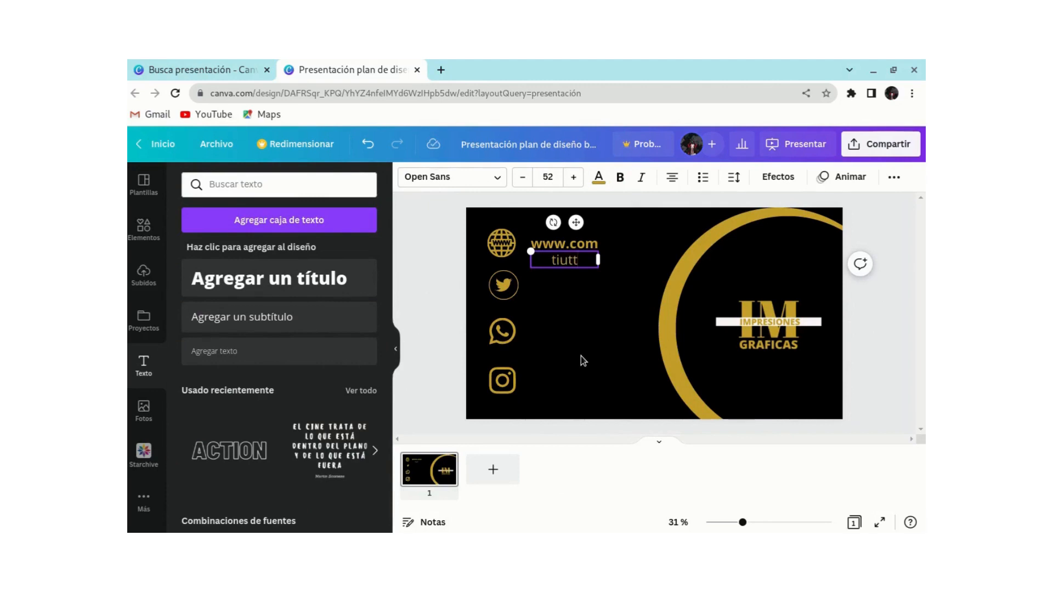
{"action": "type", "text": "e.com"}
{"action": "left_click", "coordinate": [587, 278]}
{"action": "left_click", "coordinate": [577, 263]}
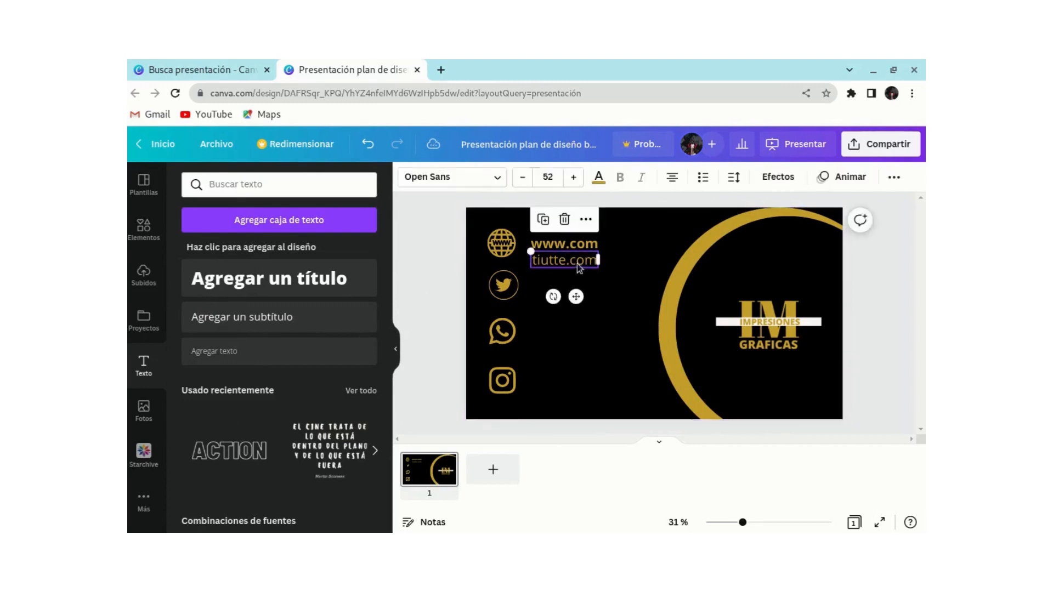
Make the "tiutte.com" text bold, widen its box to fit one line, and place it beside the Twitter icon.
{"action": "left_click", "coordinate": [619, 177]}
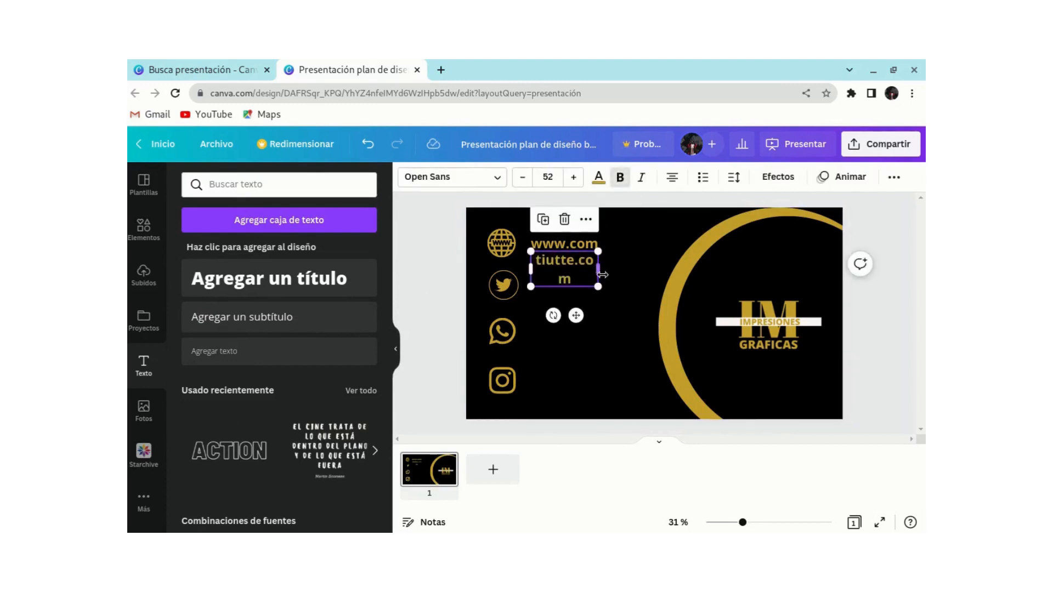
{"action": "left_click_drag", "start_coordinate": [606, 268], "coordinate": [582, 285]}
{"action": "left_click", "coordinate": [583, 285]}
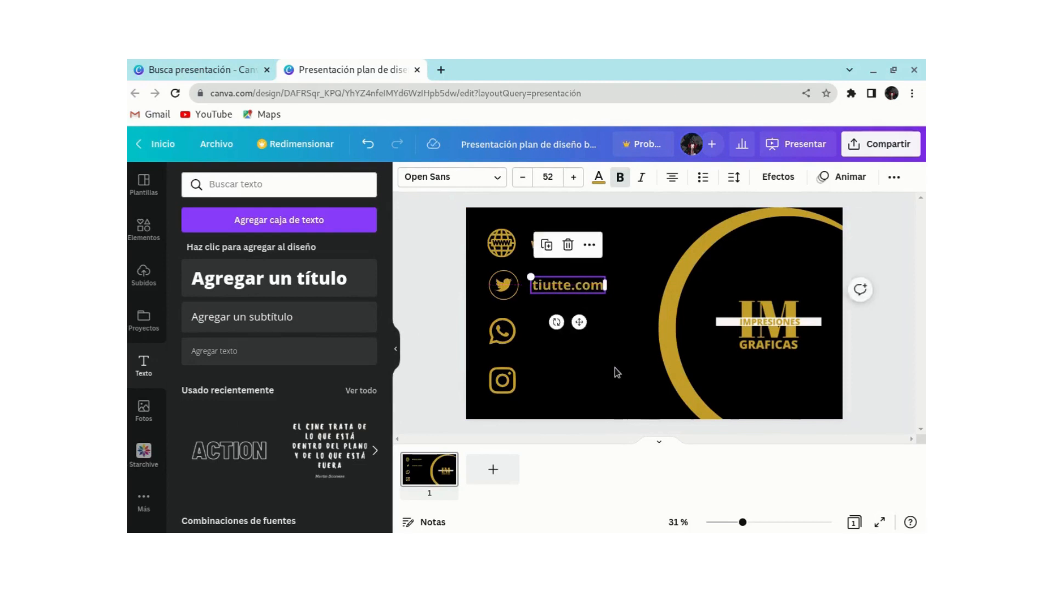
{"action": "left_click", "coordinate": [615, 367]}
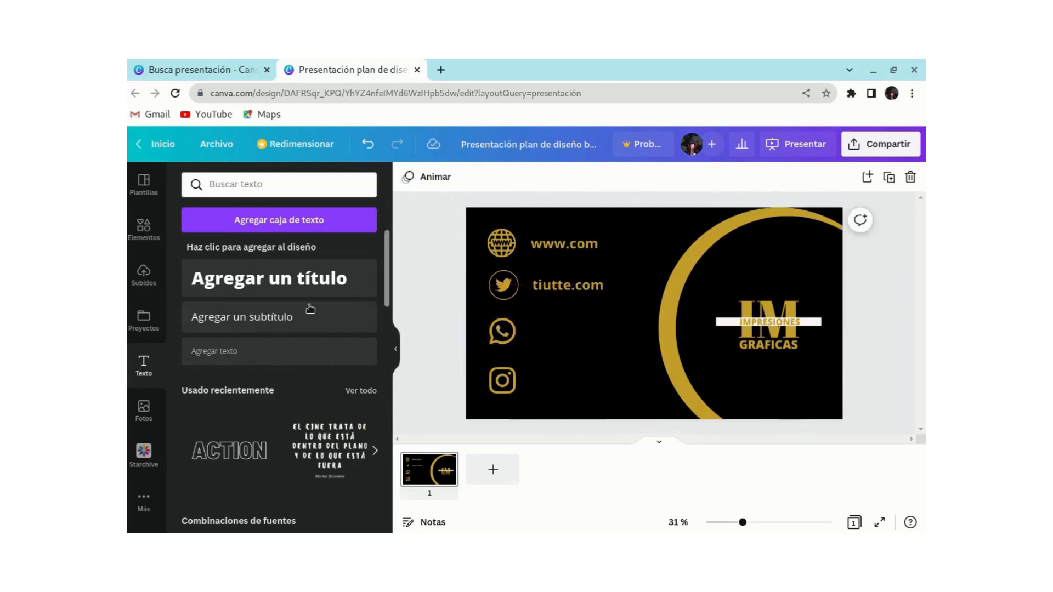
Add a subtitle text box with the contact phone number, make it bold, and place it beside the WhatsApp icon.
{"action": "left_click", "coordinate": [266, 316]}
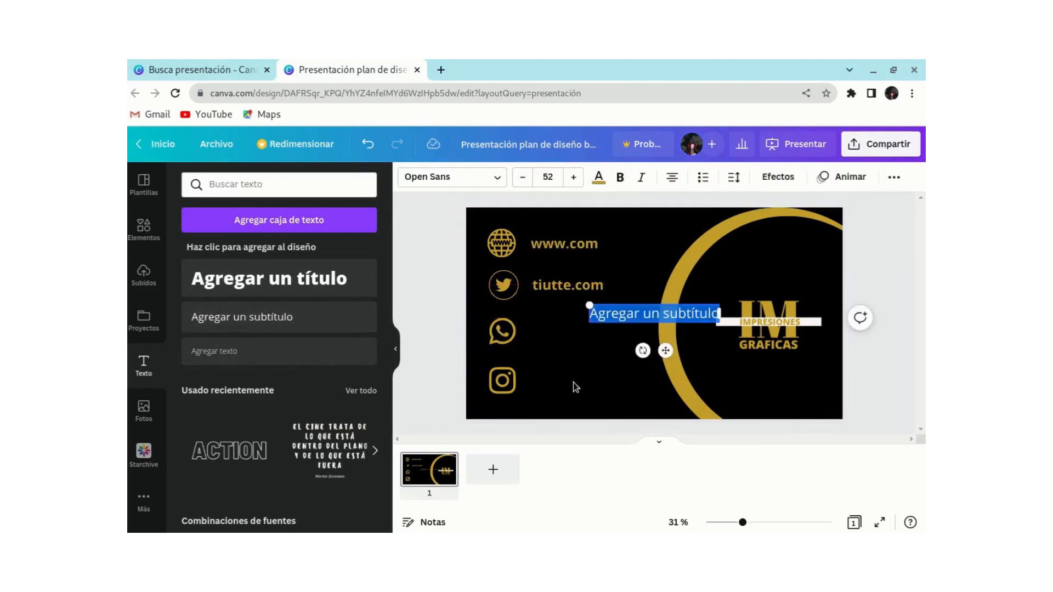
{"action": "type", "text": "1234567"}
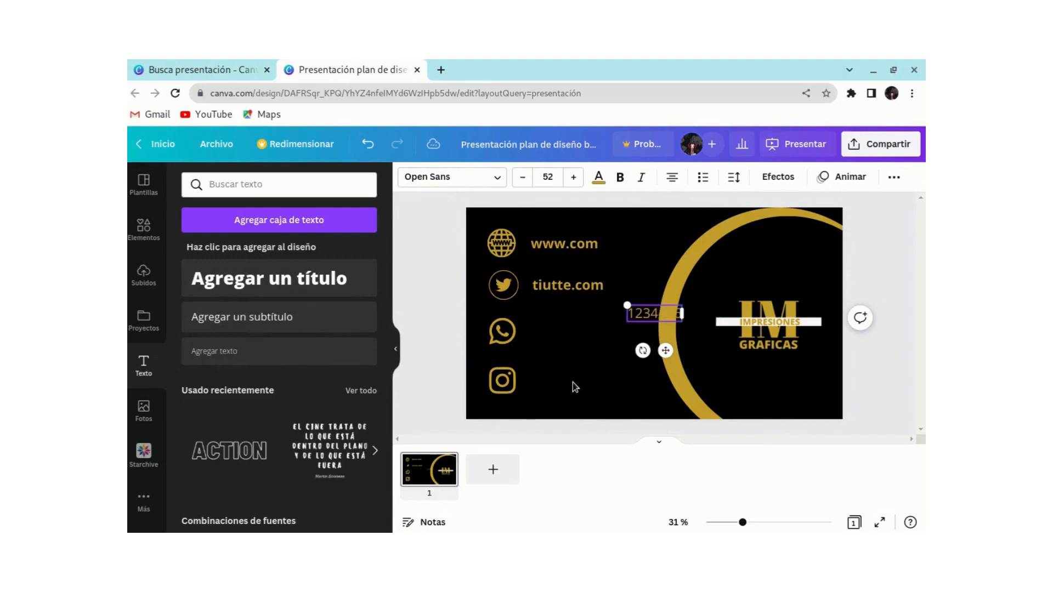
{"action": "left_click", "coordinate": [590, 347]}
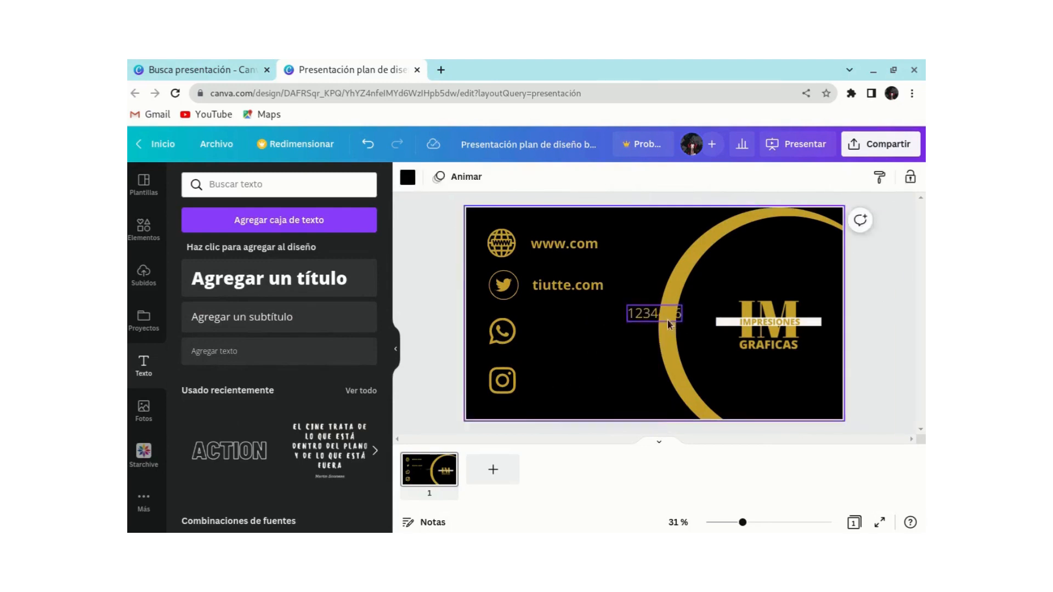
{"action": "left_click_drag", "start_coordinate": [667, 320], "coordinate": [568, 335]}
{"action": "key", "text": "ctrl+b"}
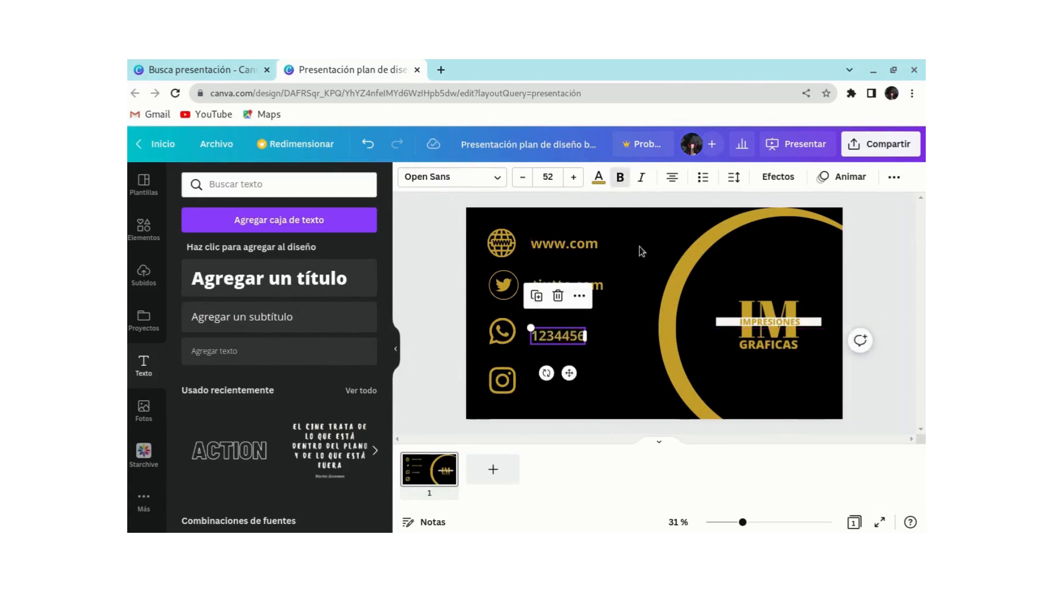
{"action": "left_click", "coordinate": [617, 393]}
Add a subtitle text box reading "intagram", make it bold, and place it beside the Instagram icon.
{"action": "left_click", "coordinate": [282, 316]}
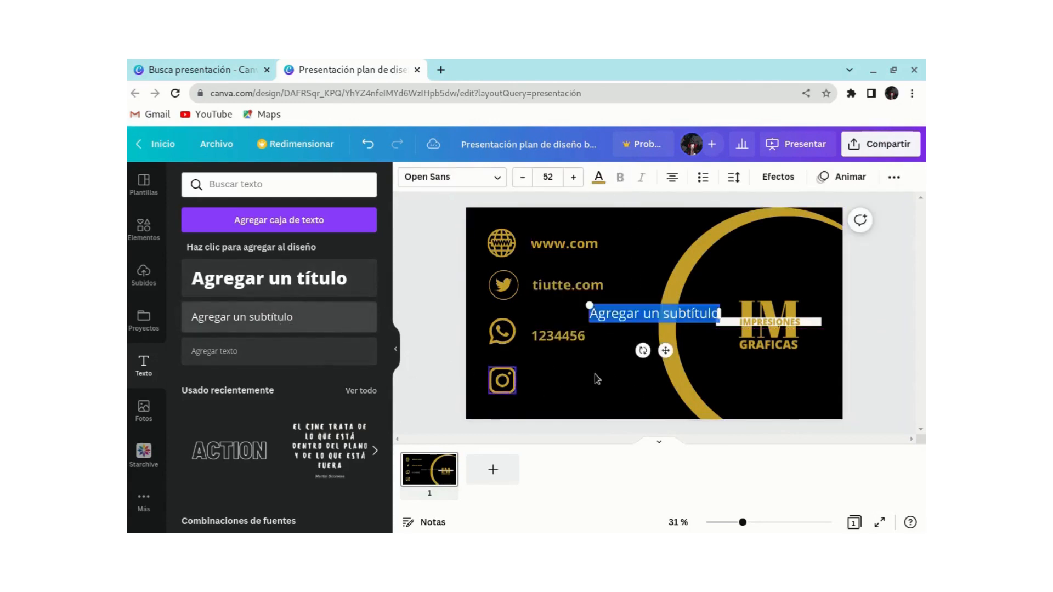
{"action": "type", "text": "In"}
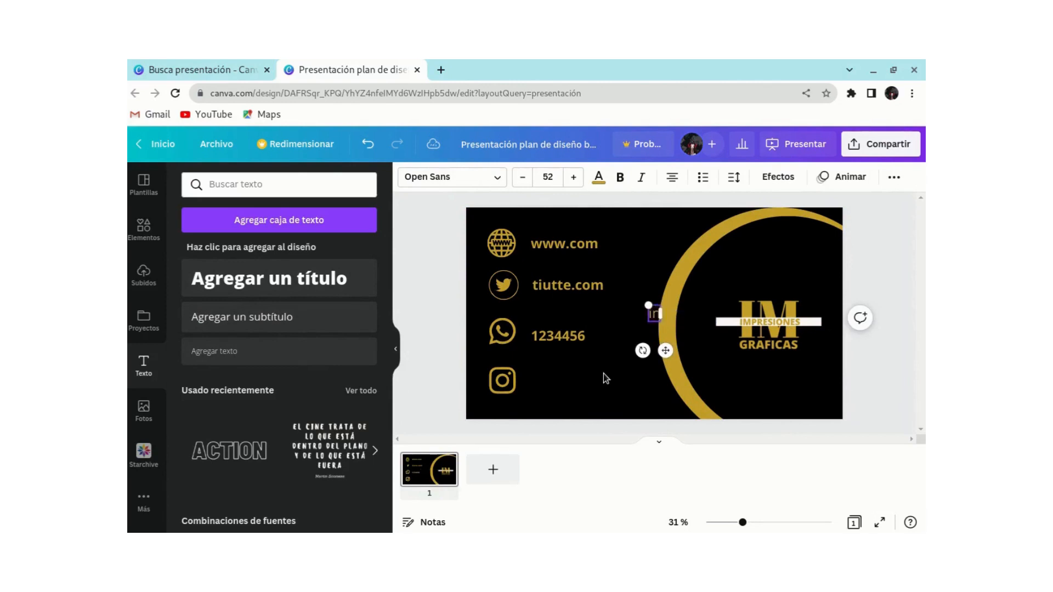
{"action": "type", "text": "tagram"}
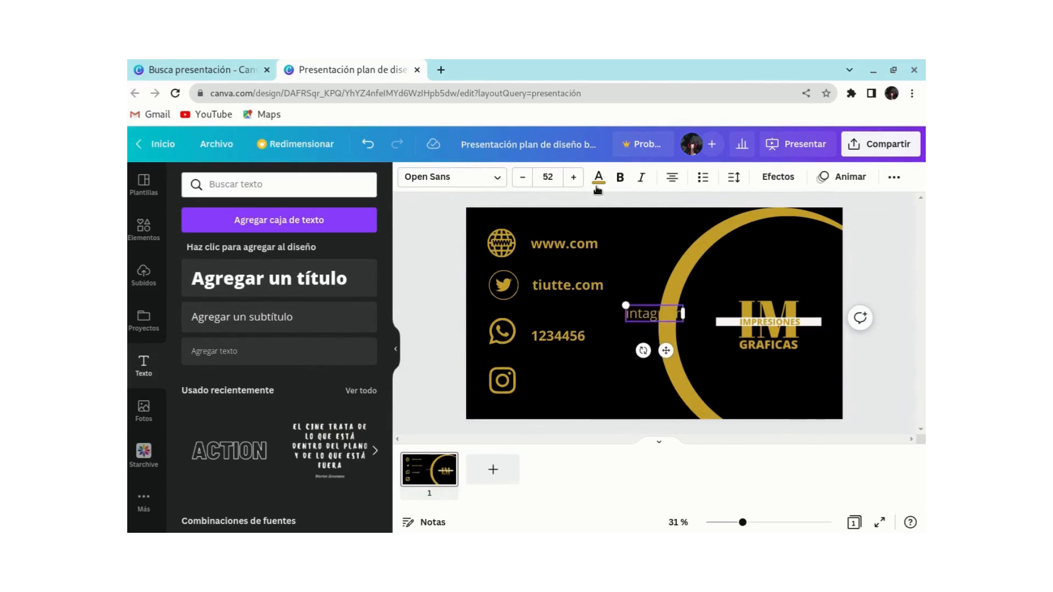
{"action": "left_click", "coordinate": [637, 209]}
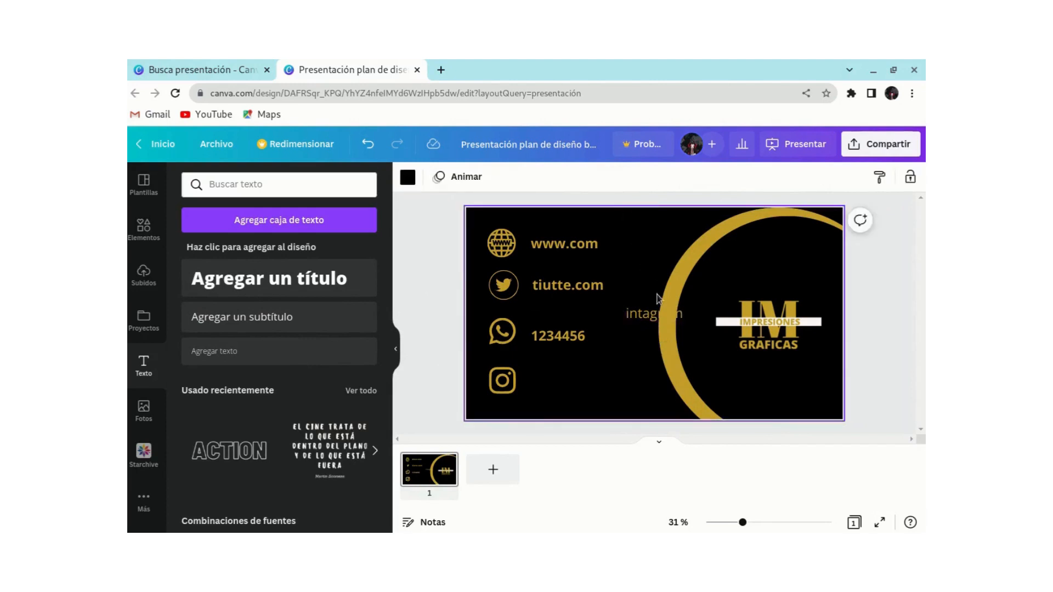
{"action": "left_click", "coordinate": [658, 312]}
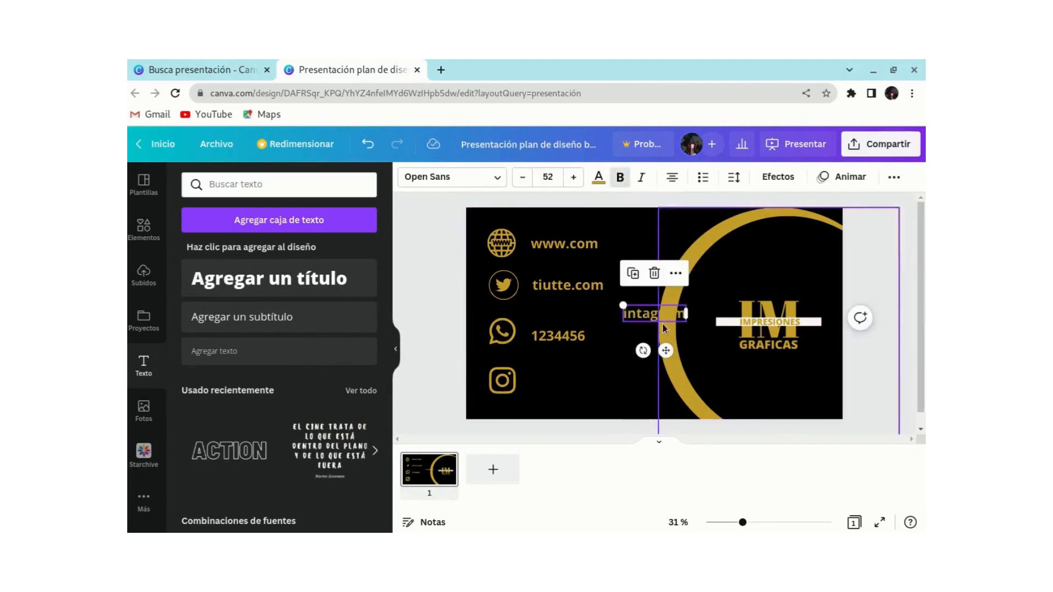
{"action": "left_click_drag", "start_coordinate": [651, 314], "coordinate": [558, 381]}
{"action": "left_click", "coordinate": [650, 392]}
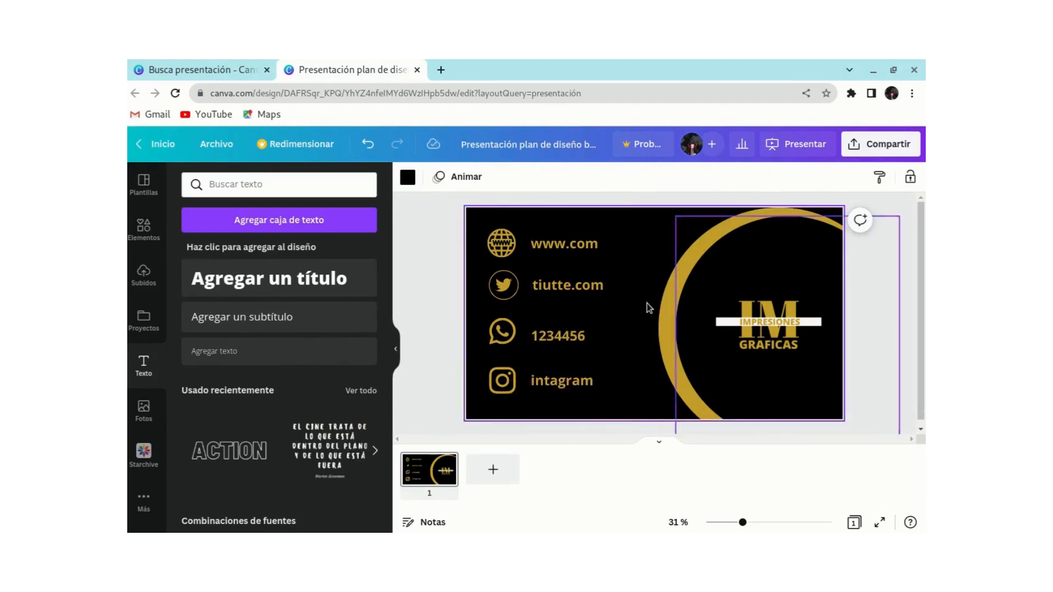
Nudge the IM Impresiones Graficas logo slightly upward inside the crescent.
{"action": "left_click_drag", "start_coordinate": [779, 335], "coordinate": [778, 328]}
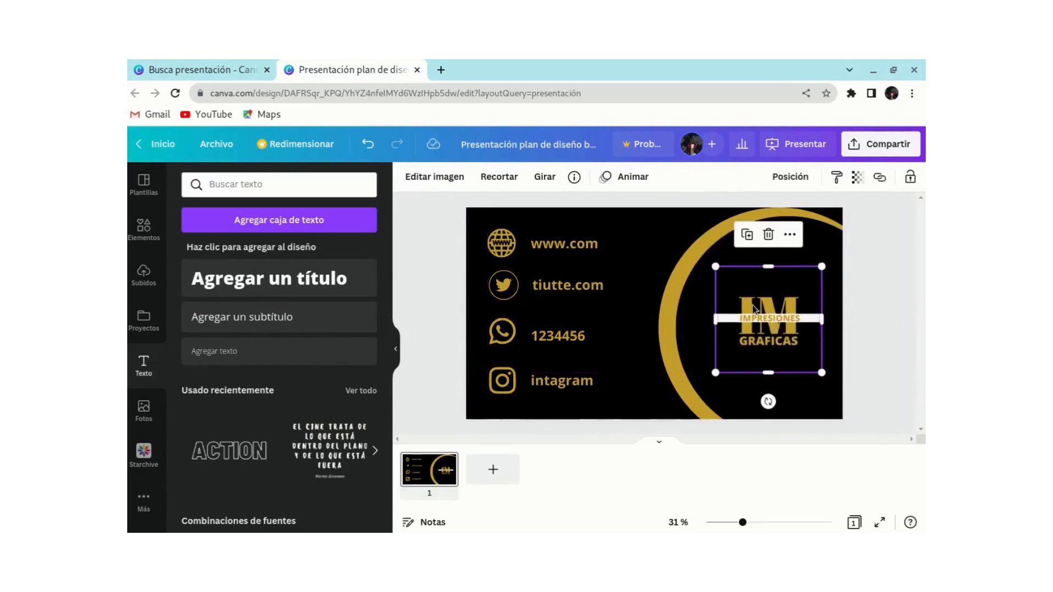
{"action": "left_click", "coordinate": [648, 246]}
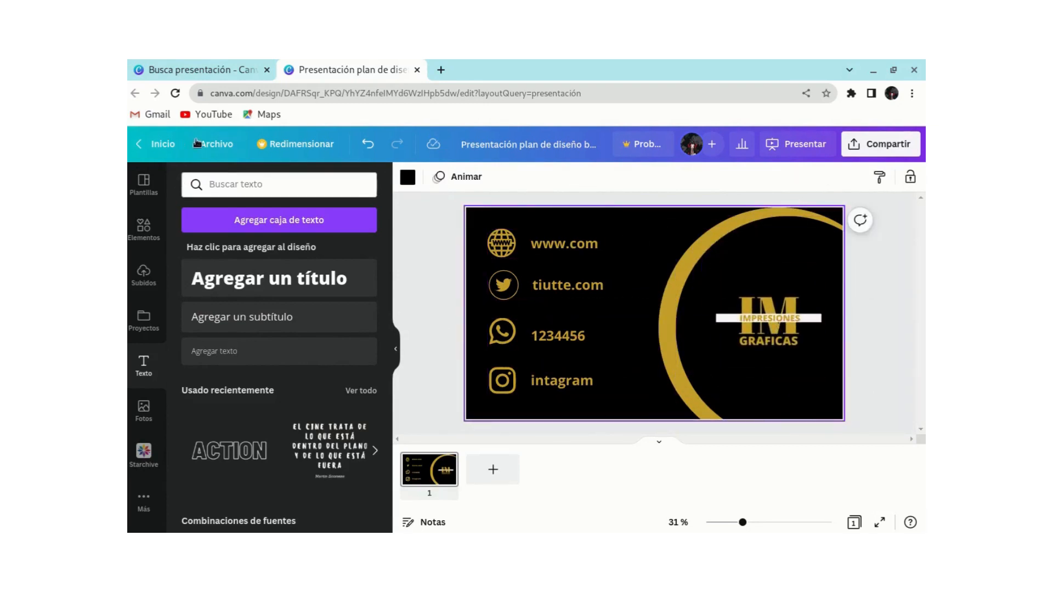
Download the finished design as a PNG file.
{"action": "left_click", "coordinate": [216, 144]}
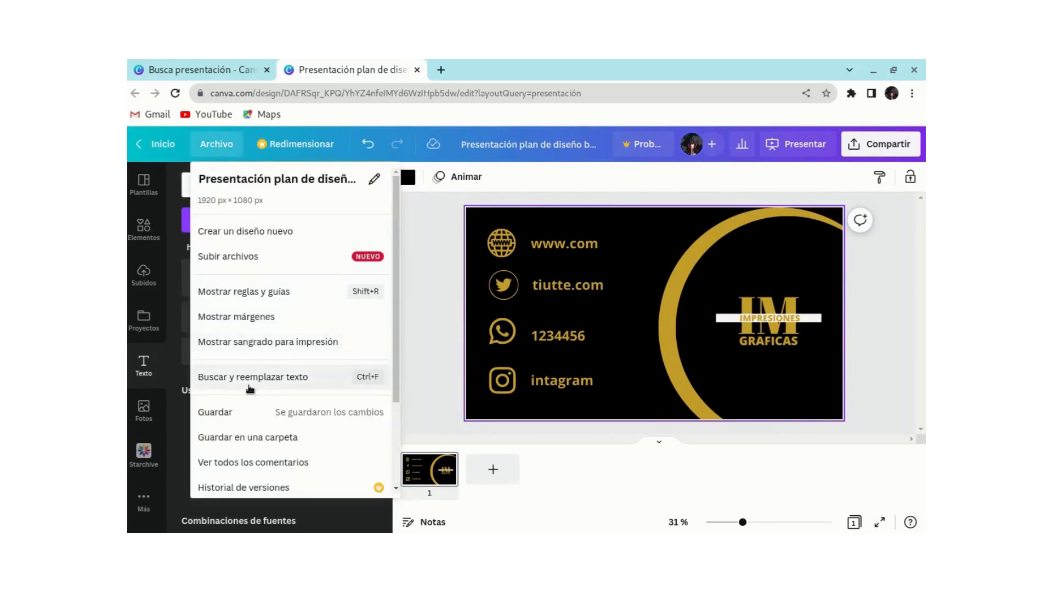
{"action": "scroll", "coordinate": [247, 318], "scroll_direction": "down", "scroll_amount": 1}
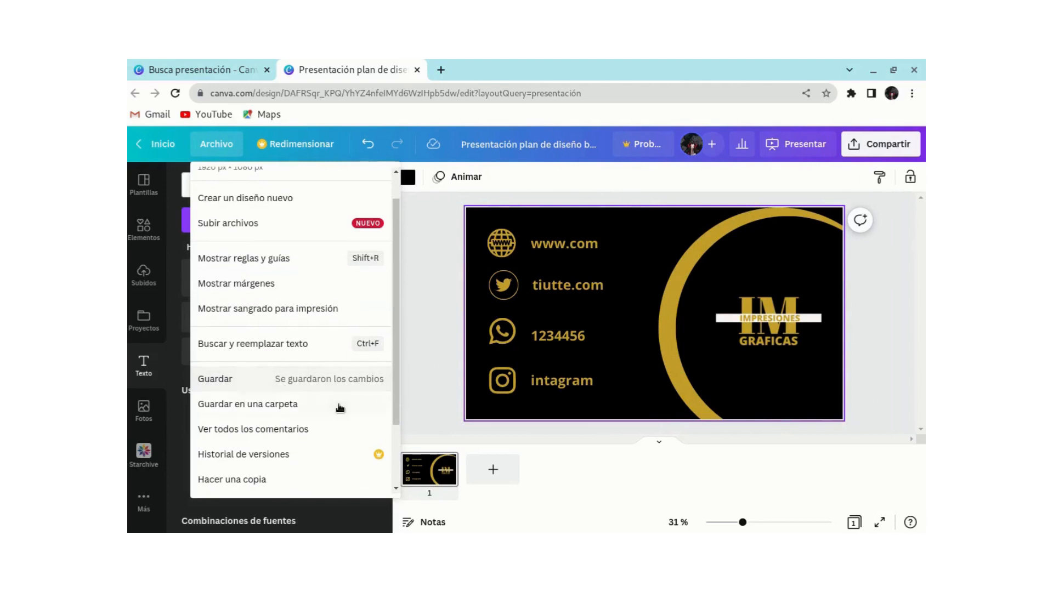
{"action": "scroll", "coordinate": [298, 443], "scroll_direction": "down", "scroll_amount": 3}
{"action": "left_click", "coordinate": [239, 426]}
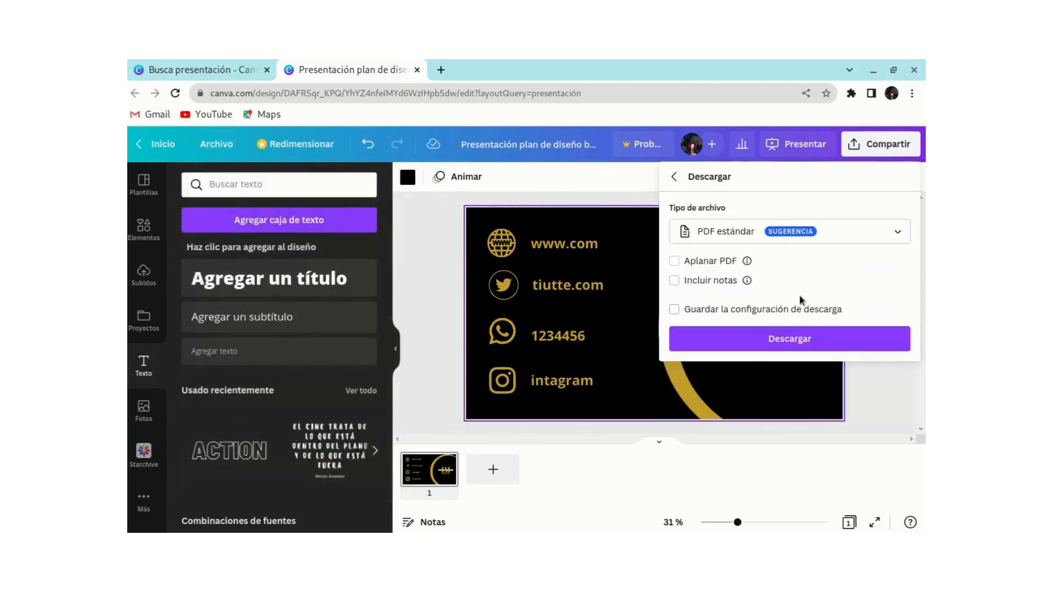
{"action": "left_click", "coordinate": [897, 235]}
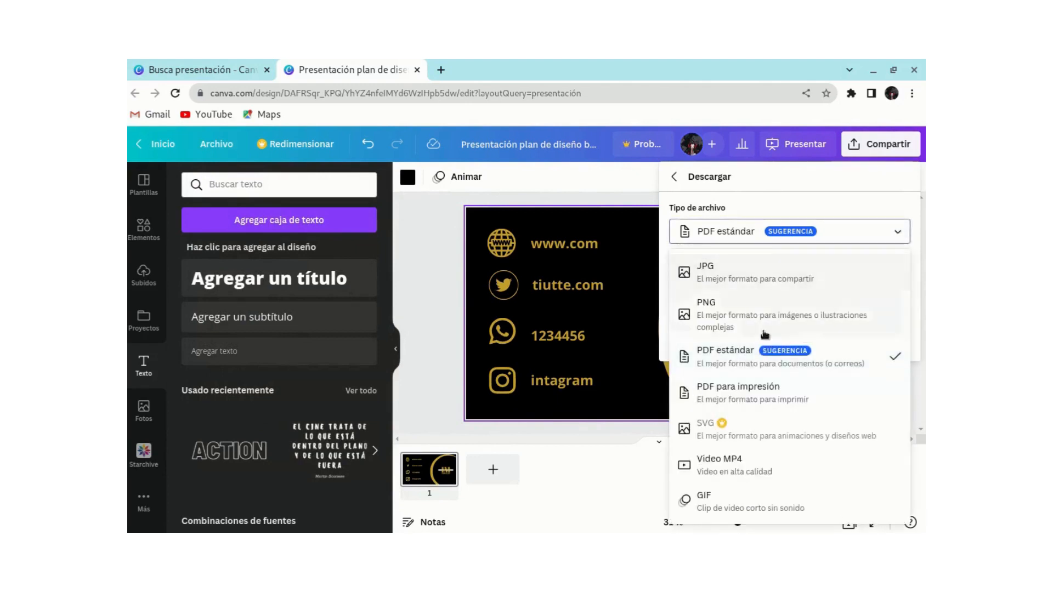
{"action": "left_click", "coordinate": [748, 323]}
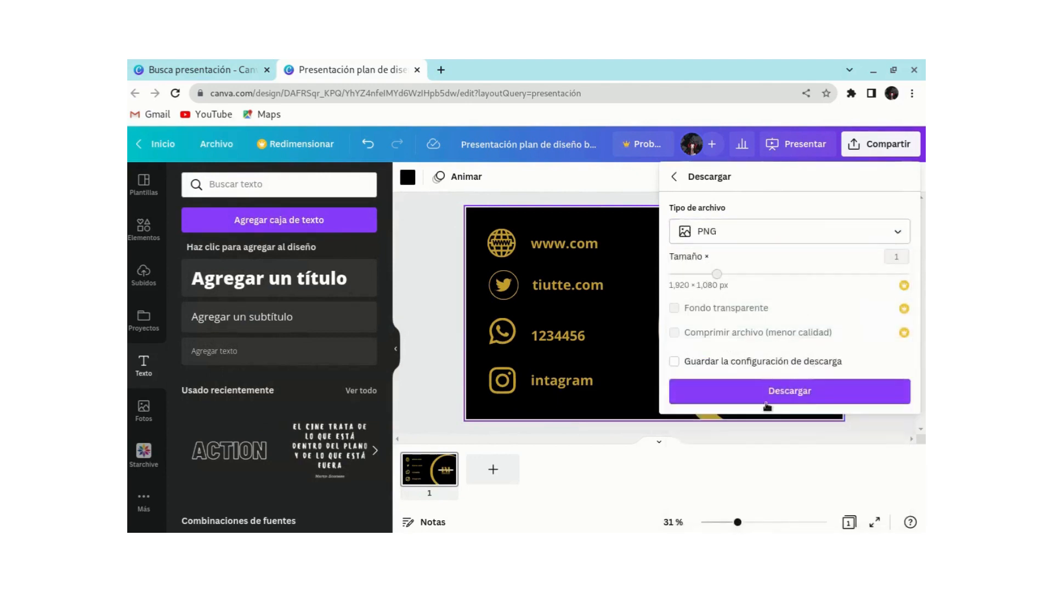
{"action": "left_click", "coordinate": [801, 402]}
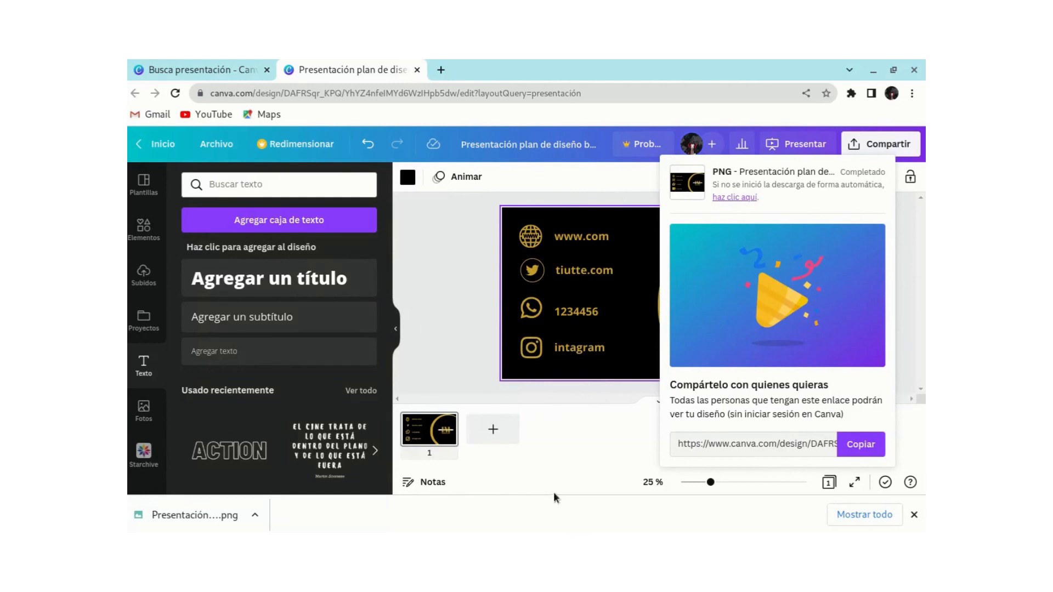
{"action": "left_click", "coordinate": [564, 481]}
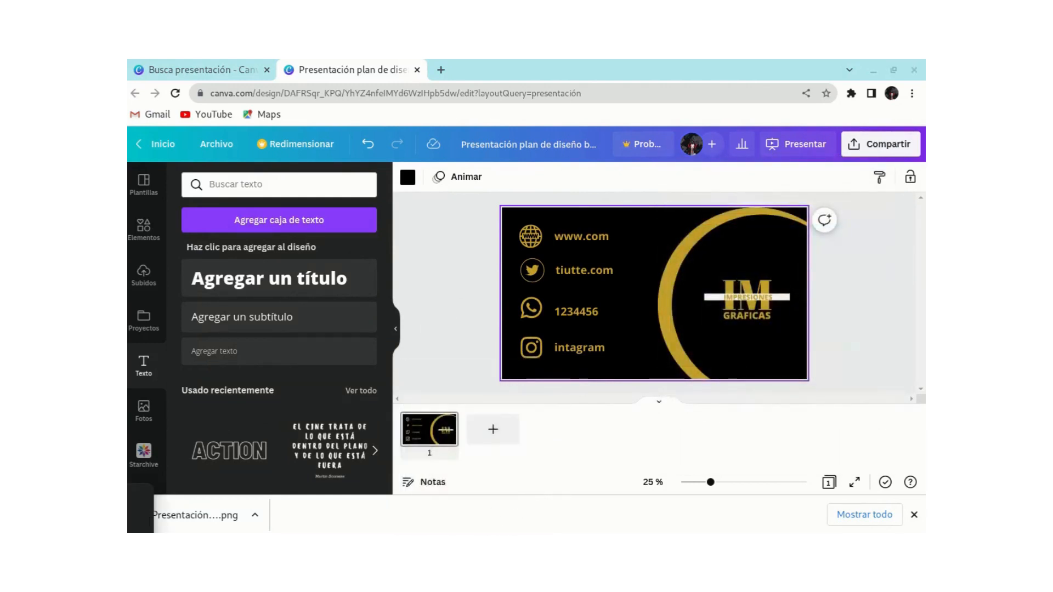
{"action": "mouse_move", "coordinate": [470, 531]}
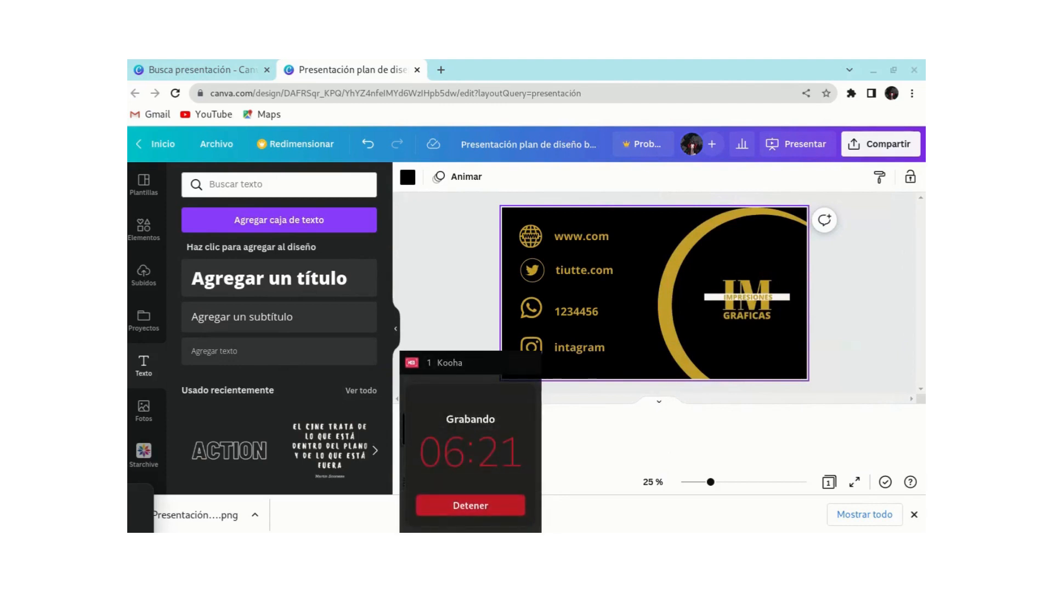